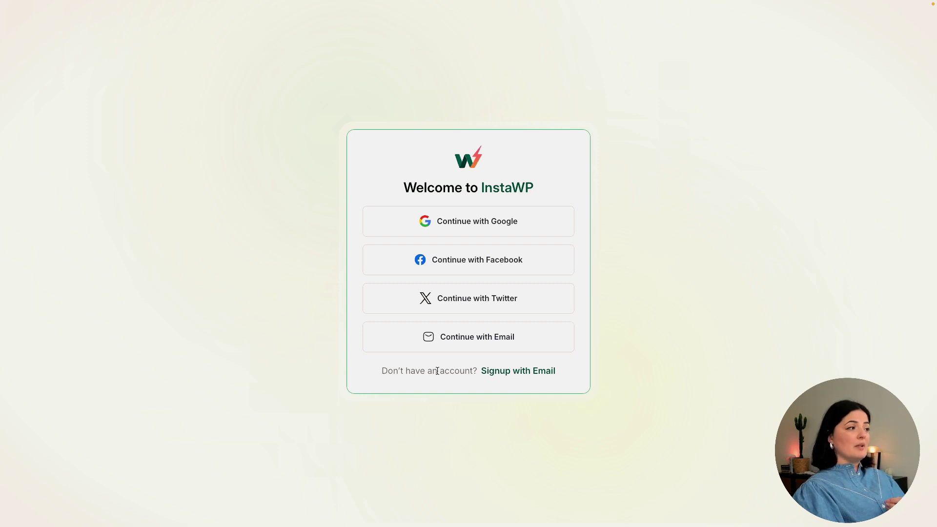
Switch from the email signup form to the sign-in form with saved credentials filled in.
click(513, 372)
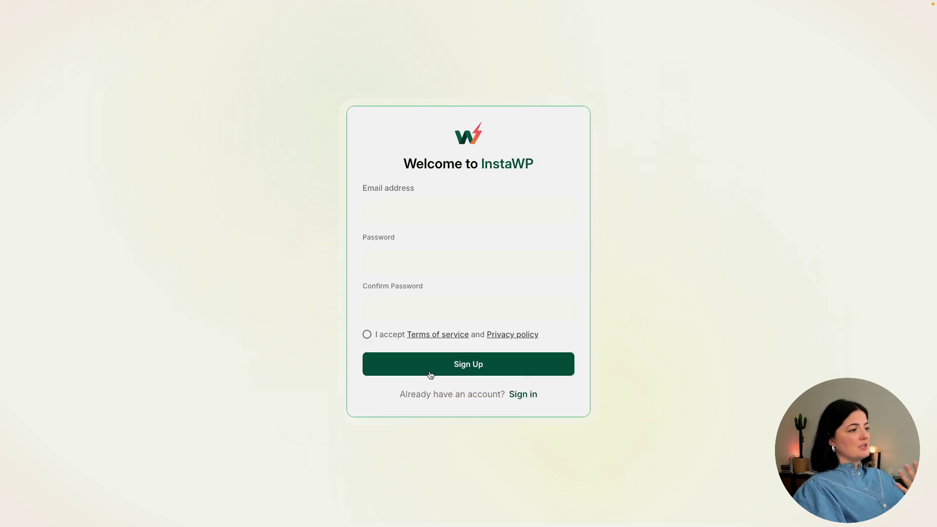
click(530, 395)
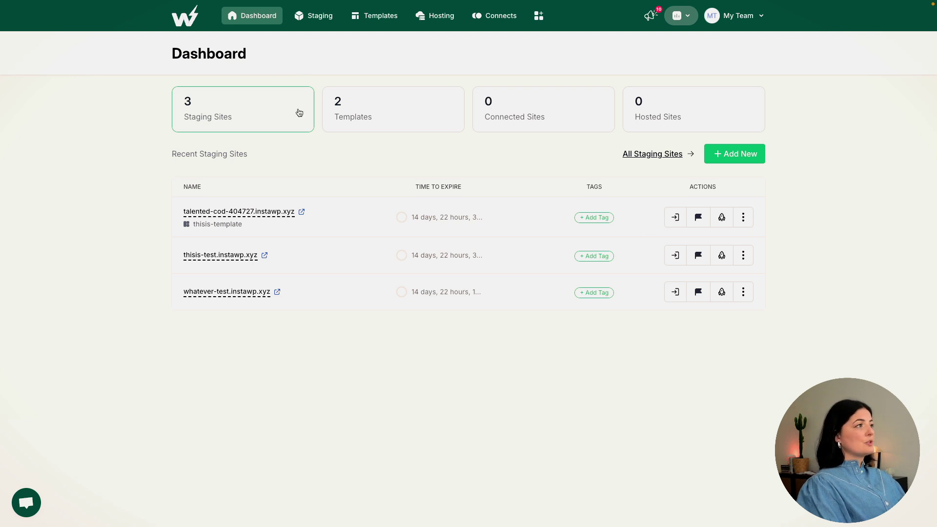
Browse the Staging, Templates and Hosting pages, previewing the connectable hosting providers list.
click(314, 22)
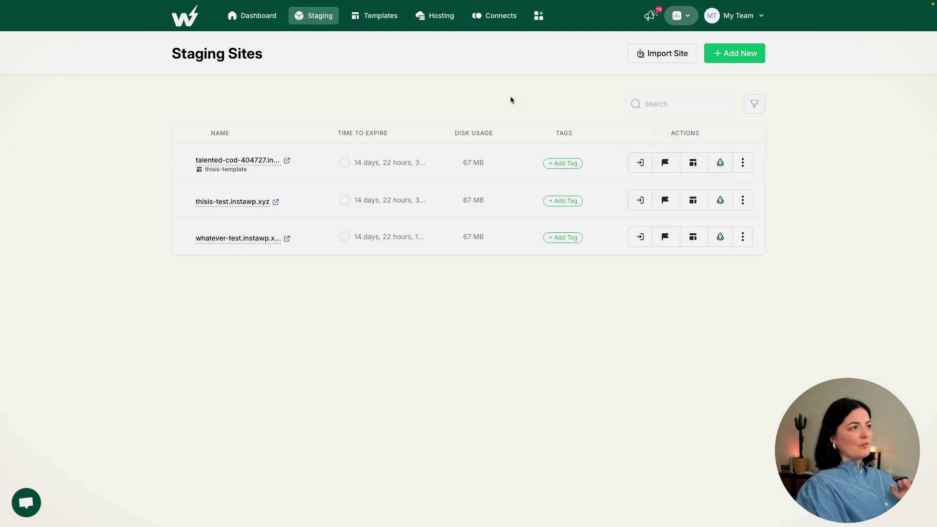
click(391, 19)
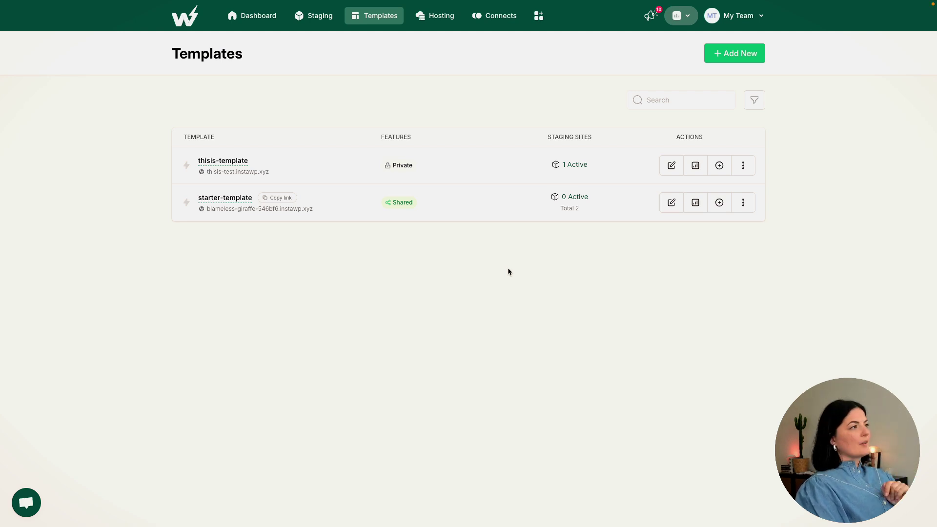
click(441, 18)
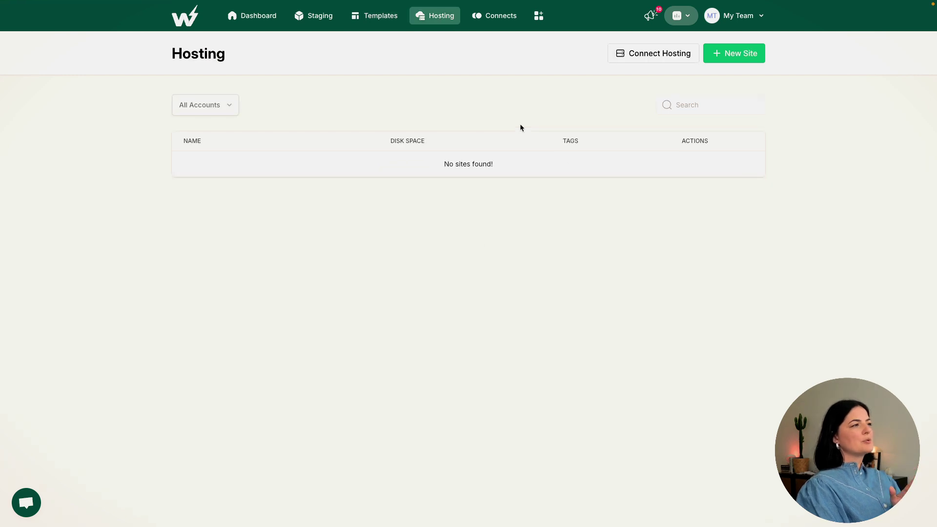
click(629, 57)
scroll(446, 331, down, 2)
scroll(448, 331, up, 2)
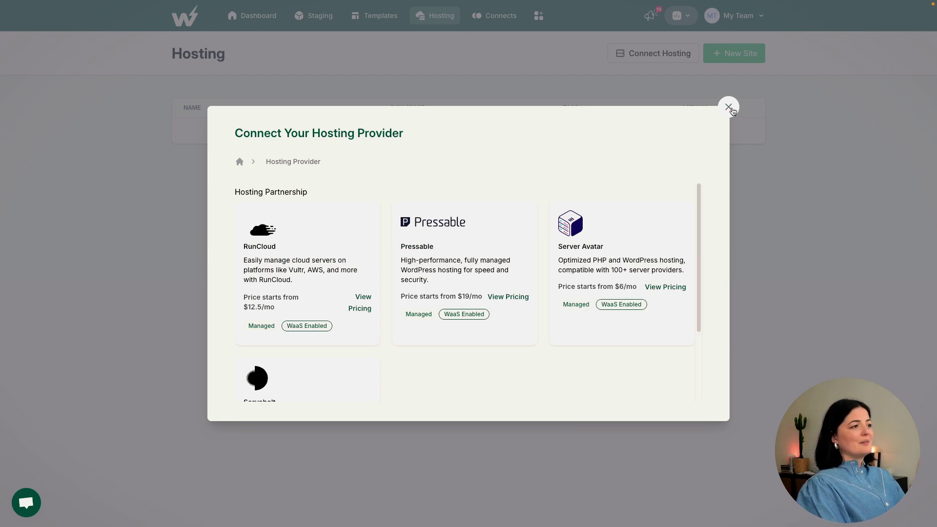
click(729, 108)
View the Connects page and the apps overview, then return to the Staging Sites list.
click(495, 15)
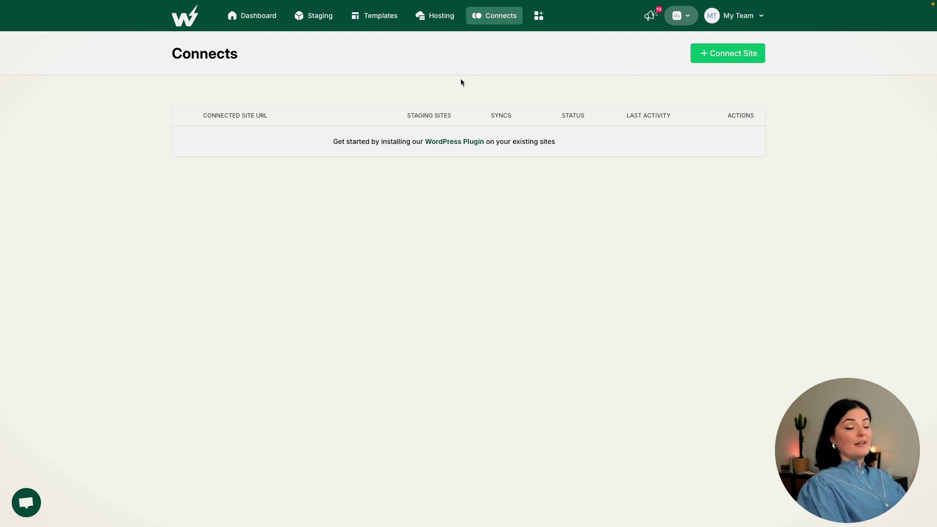
click(539, 20)
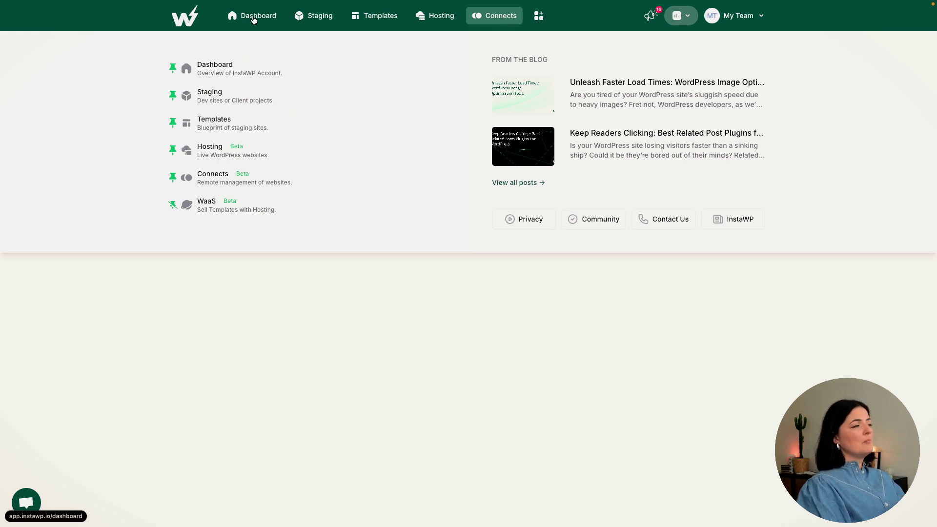
click(312, 18)
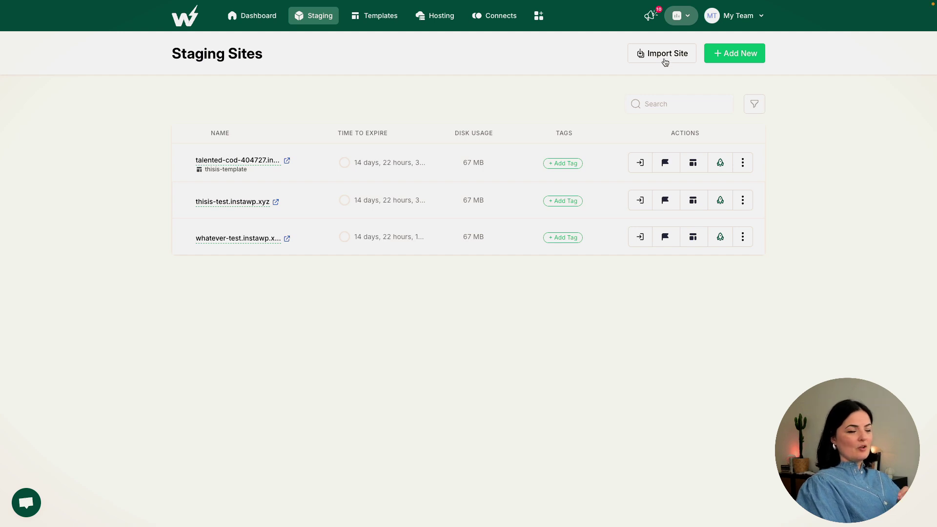
Start a new from-scratch site keeping WordPress 6.6.2 and choosing PHP 8.3.
click(741, 62)
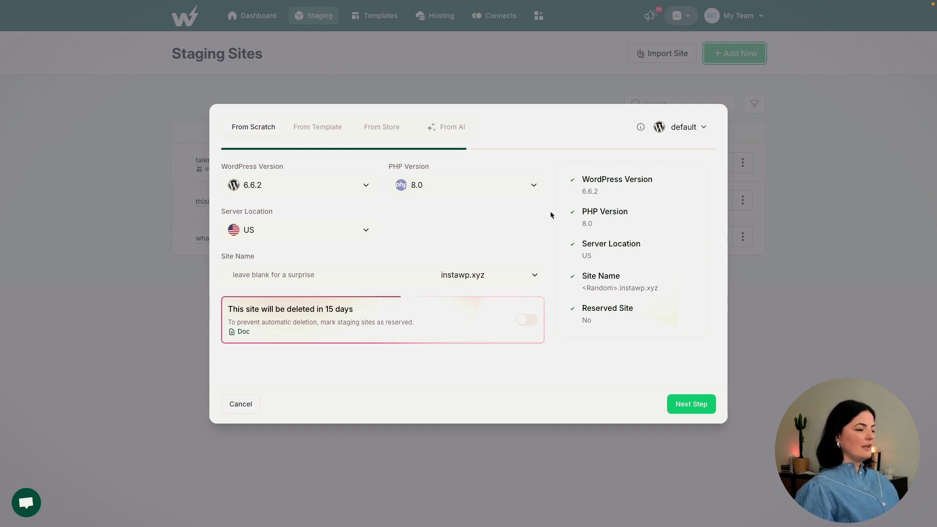
click(749, 171)
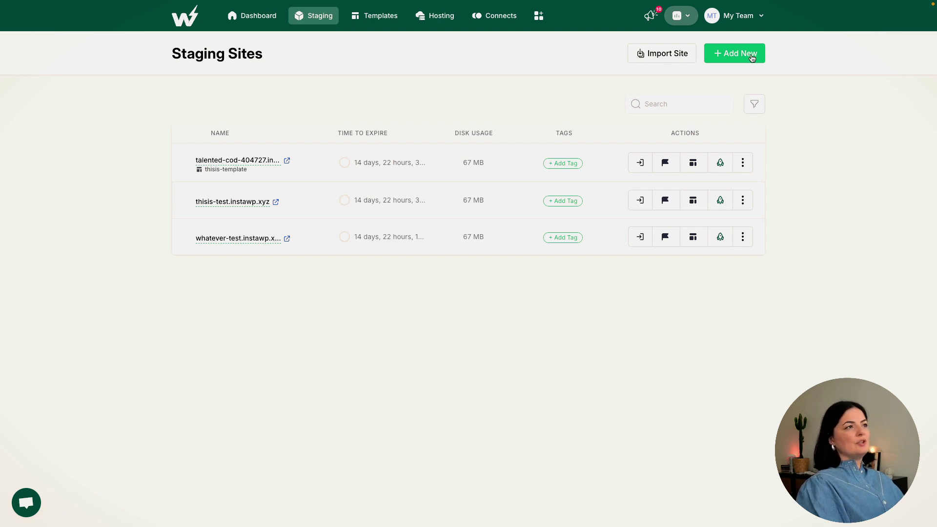
click(733, 60)
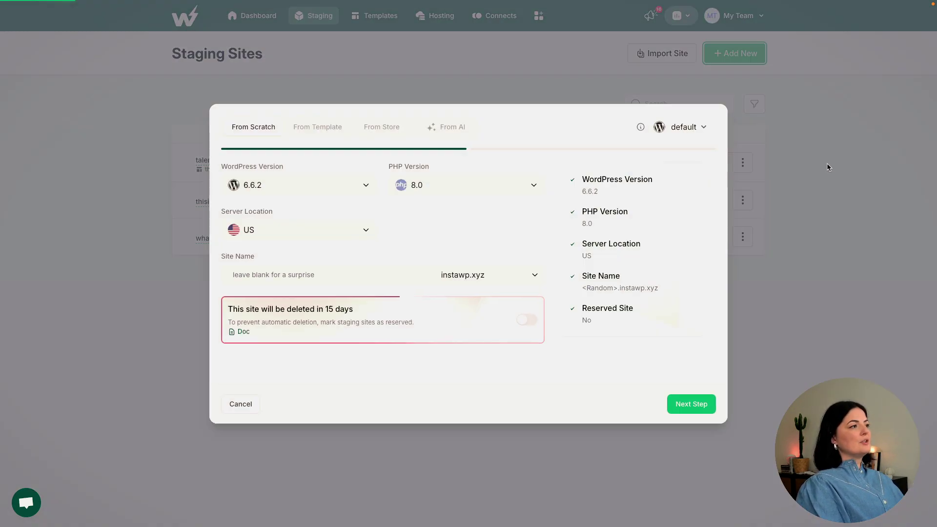
click(300, 187)
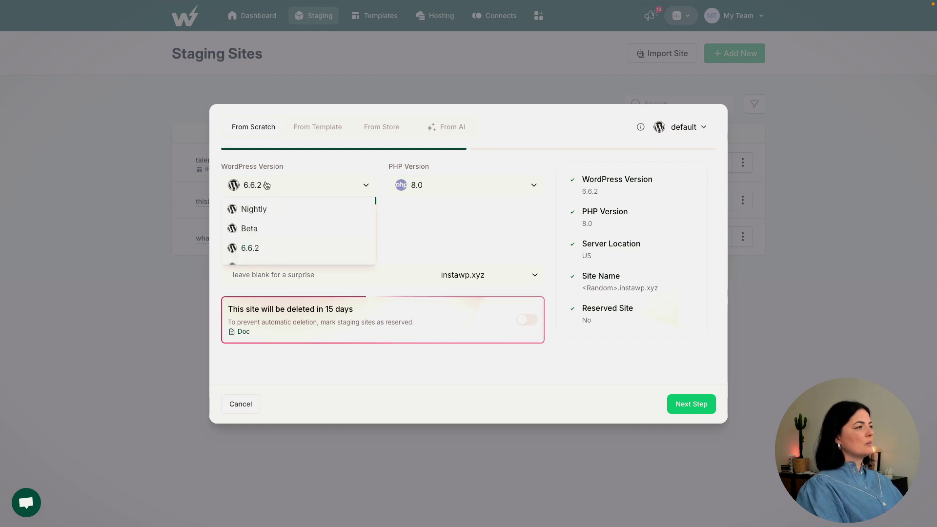
click(262, 246)
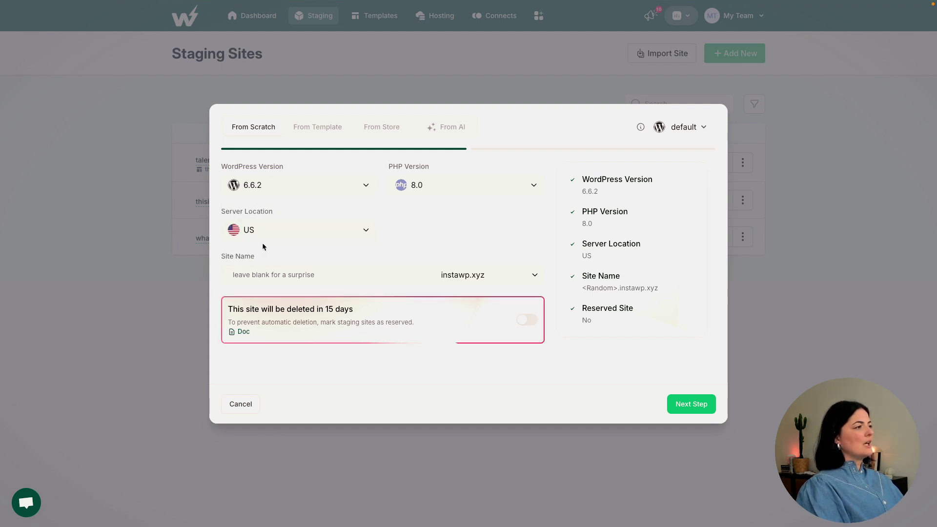
click(439, 186)
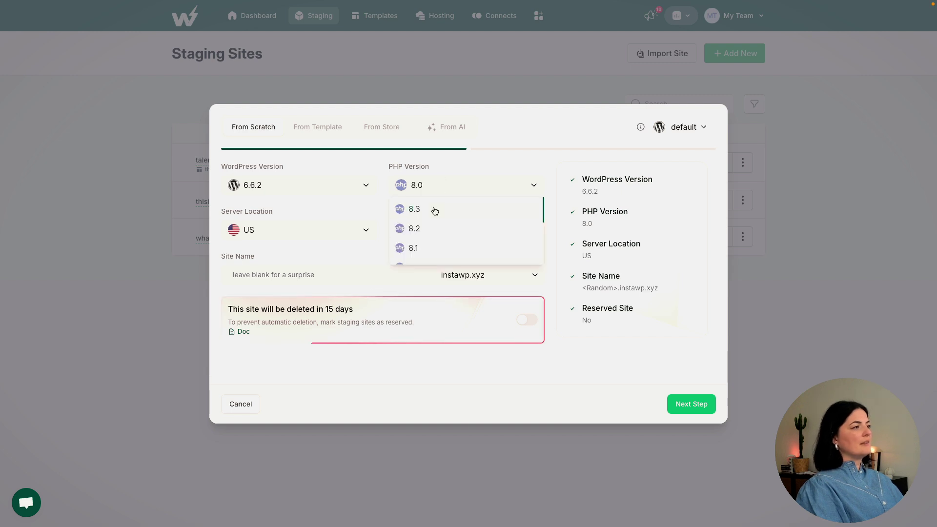
click(434, 209)
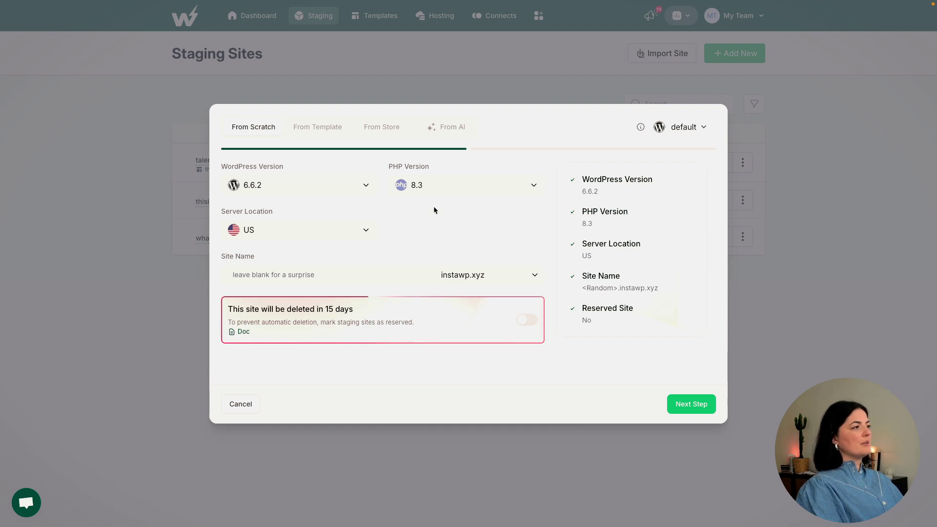
Set server location to DE, keep the instawp.xyz domain, and review the preset configurations.
click(366, 237)
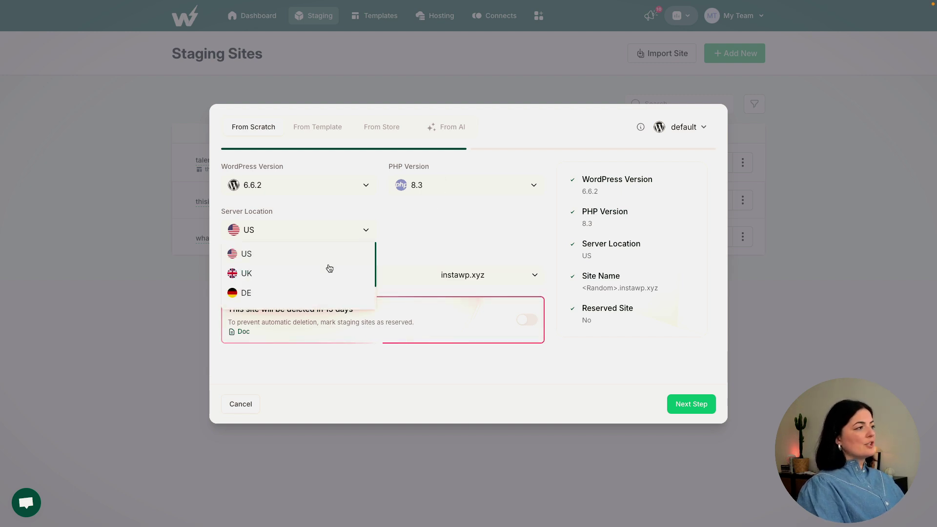
scroll(307, 279, down, 1)
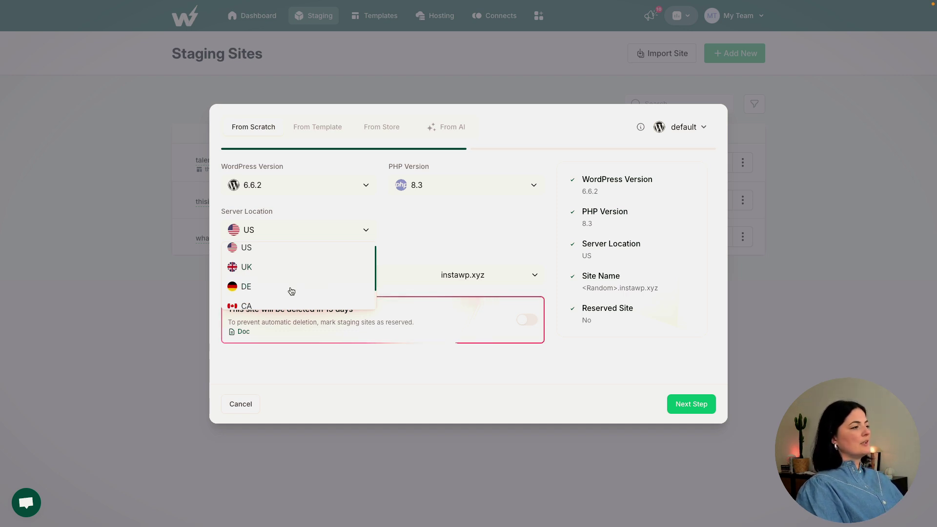
scroll(283, 291, down, 2)
scroll(271, 290, up, 3)
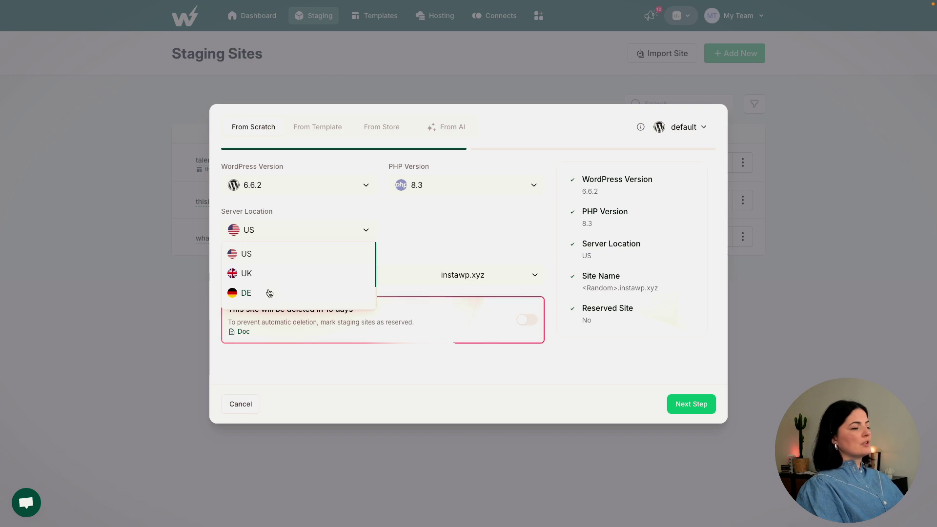
click(268, 292)
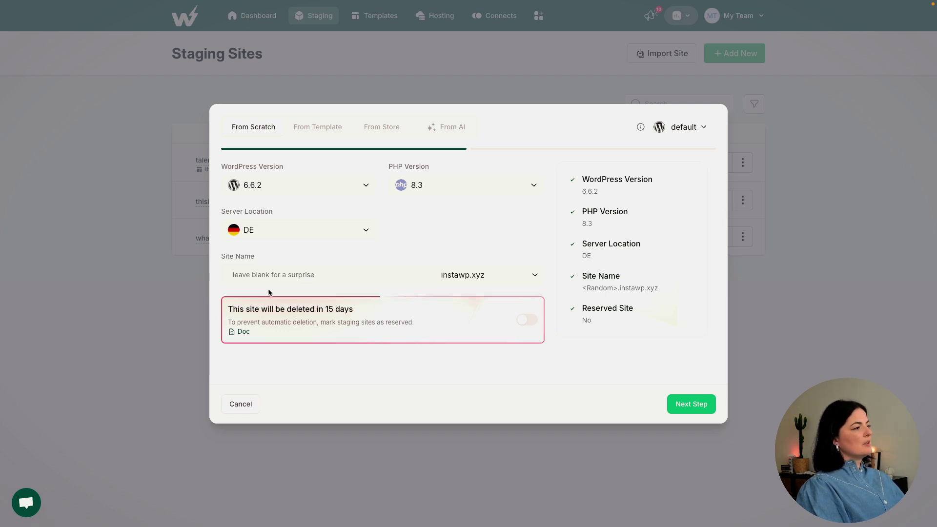
key(Tab)
key(Tab)
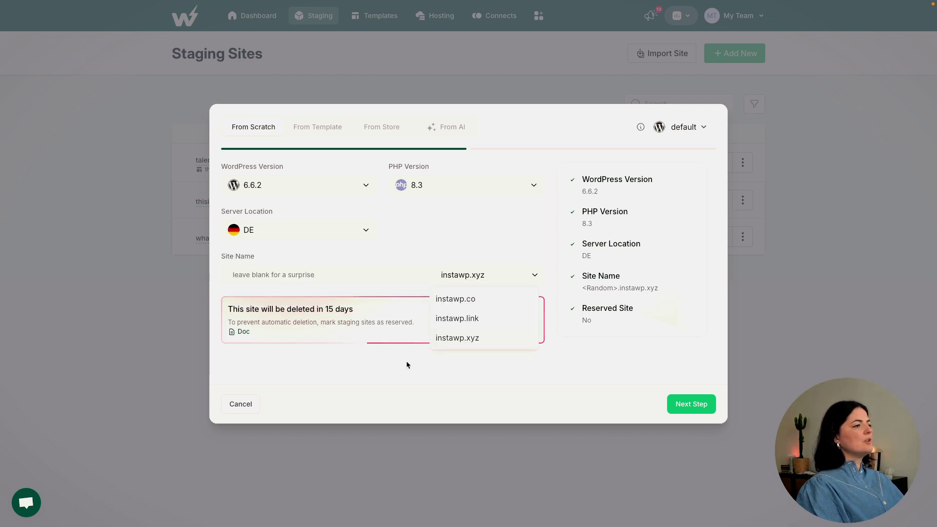
click(403, 375)
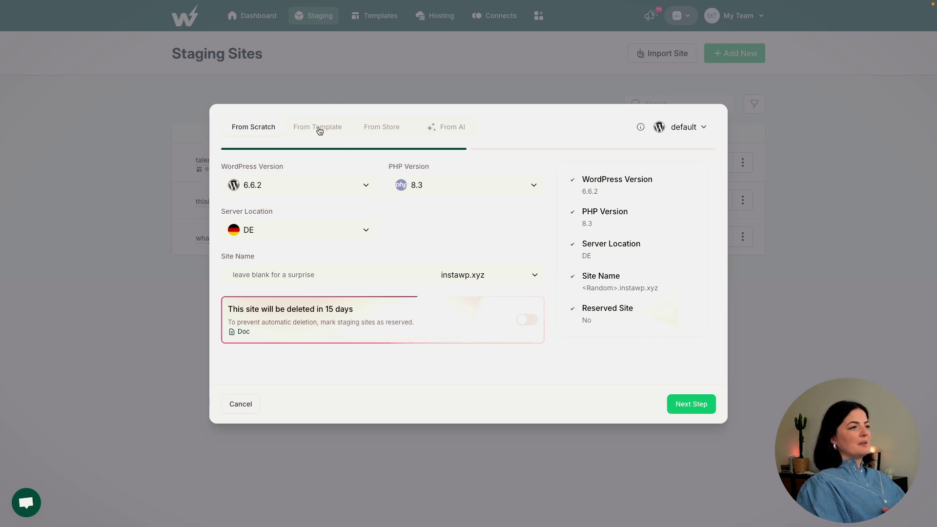
click(705, 128)
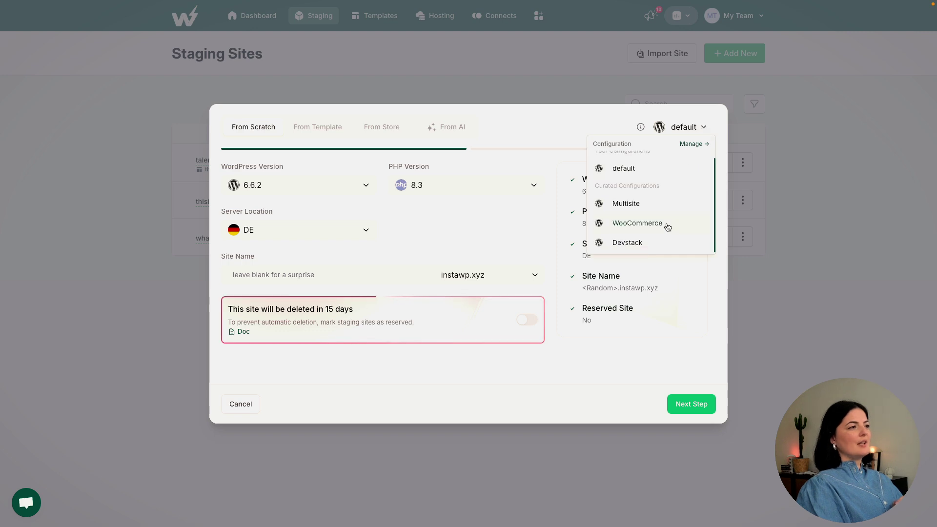
scroll(664, 178, up, 1)
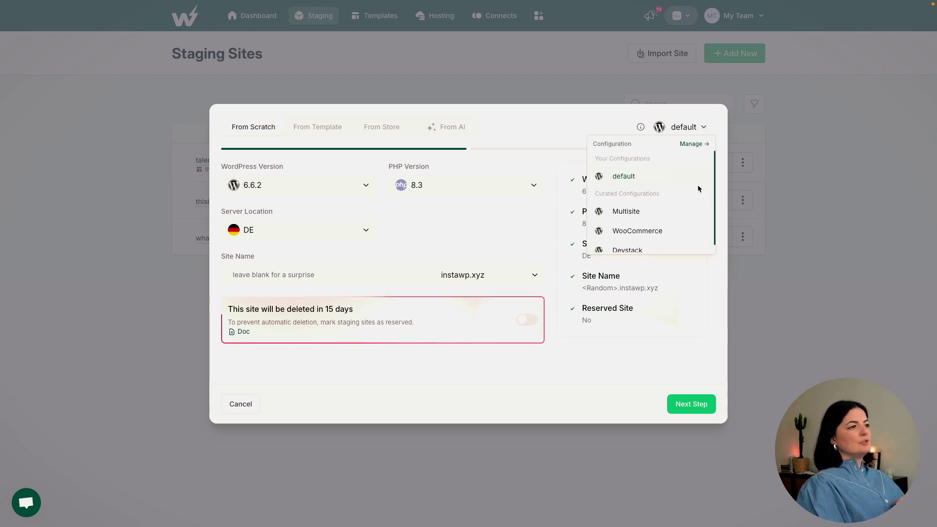
scroll(665, 239, down, 1)
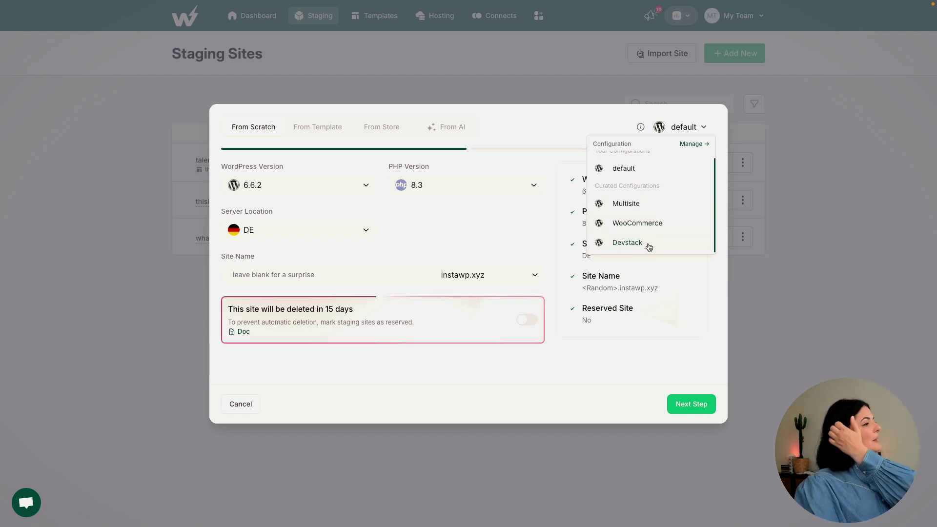
Keep the default configuration, browse Security, SEO, Forms and LMS plugins, then return to Popular.
click(630, 367)
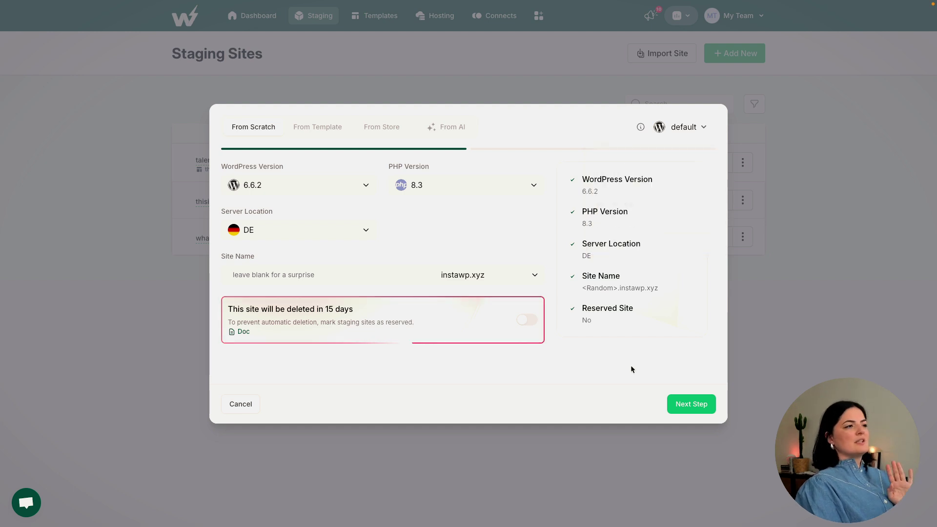
click(674, 406)
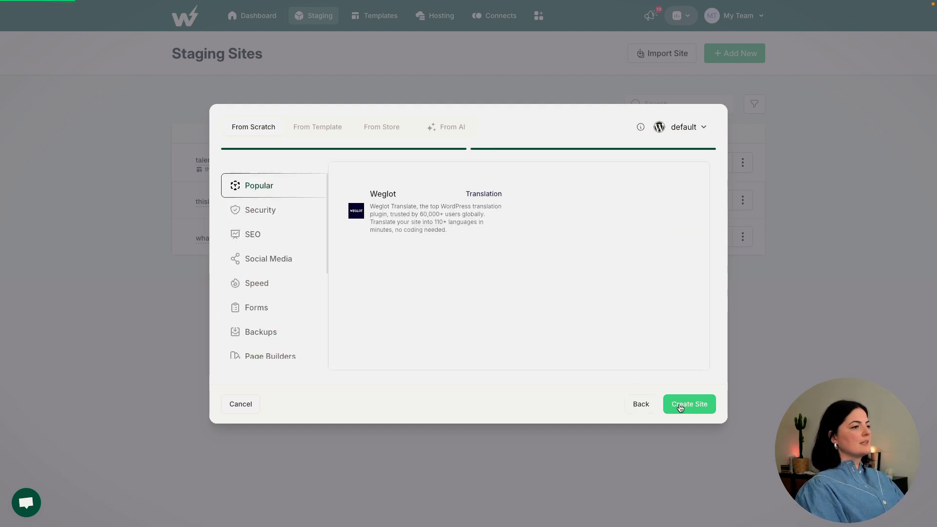
click(259, 214)
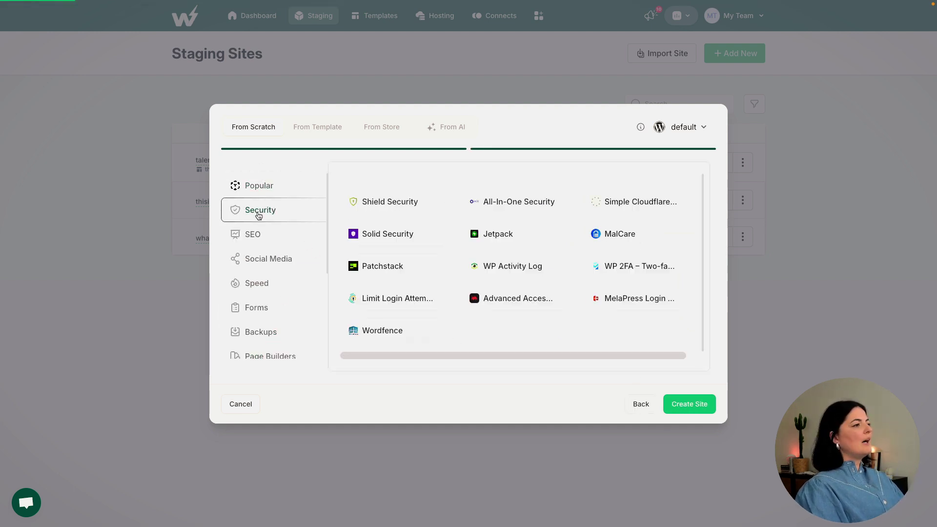
click(258, 240)
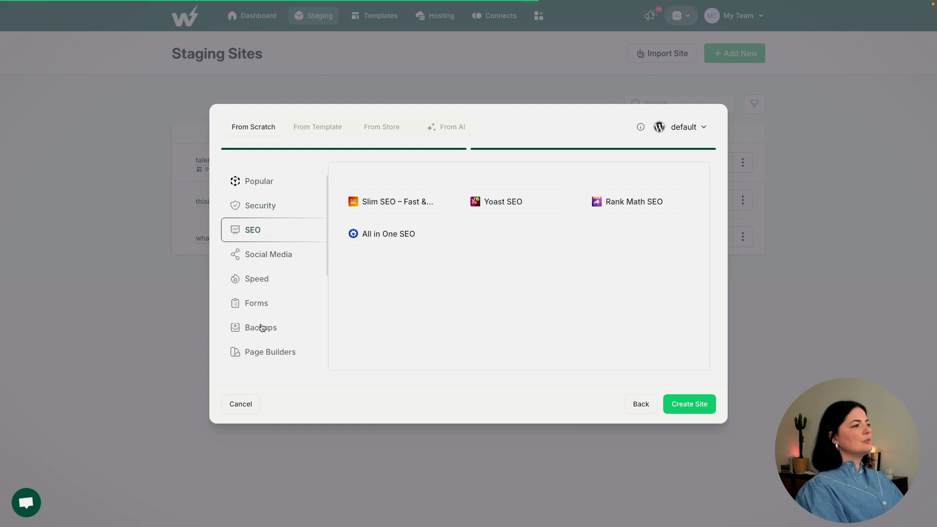
scroll(261, 308, down, 1)
click(262, 293)
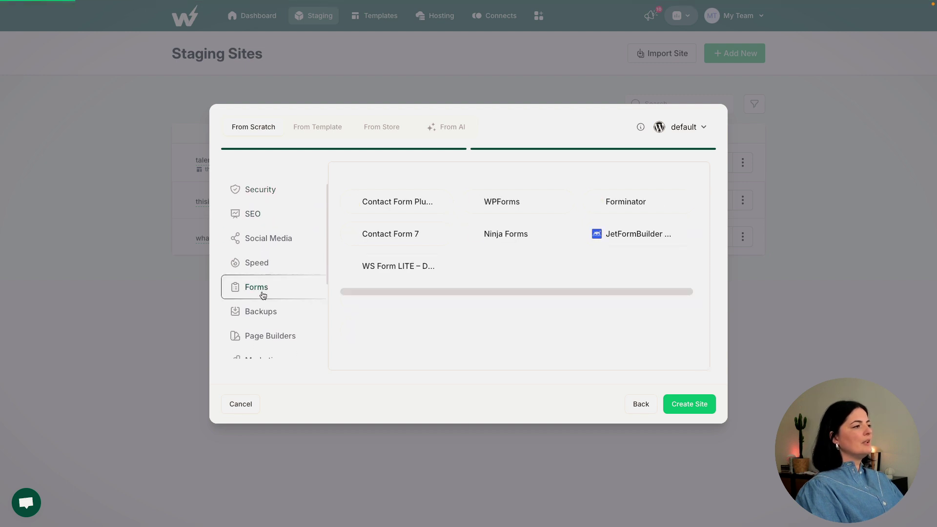
scroll(263, 295, down, 3)
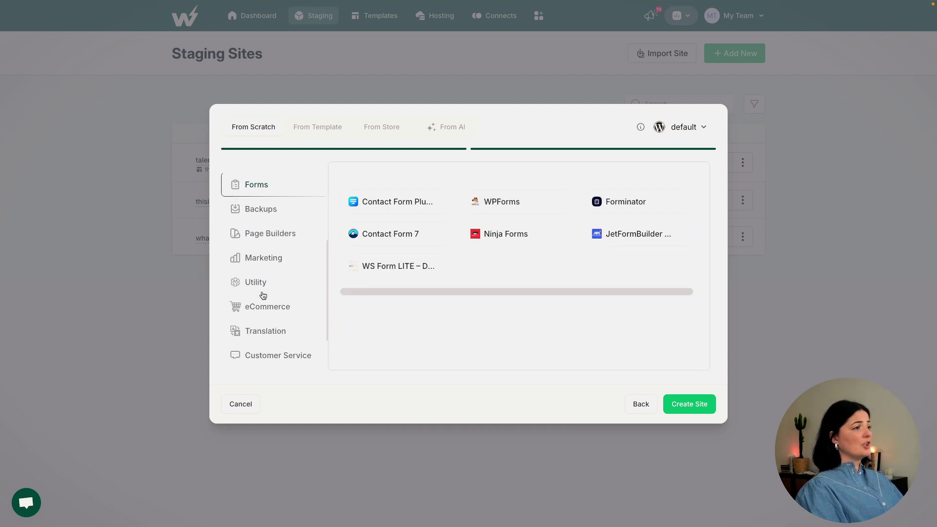
scroll(262, 296, down, 1)
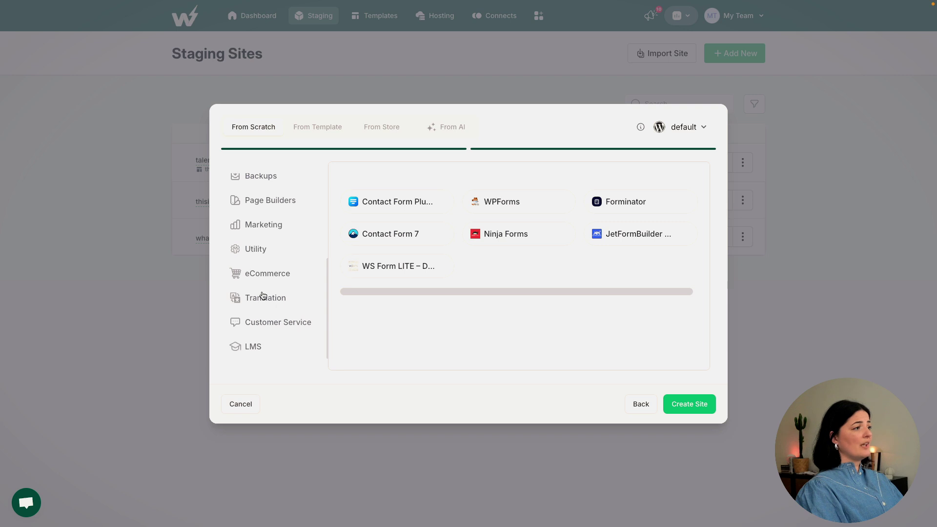
click(263, 348)
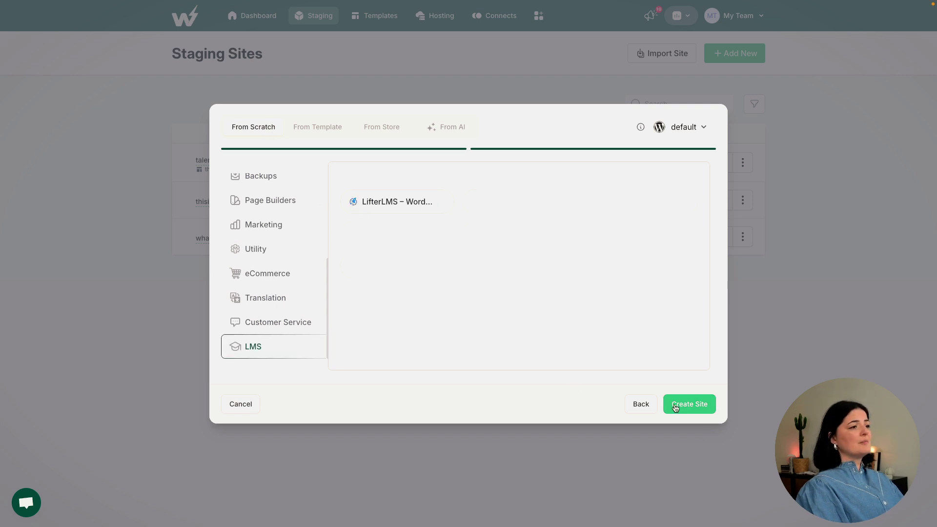
scroll(273, 249, up, 5)
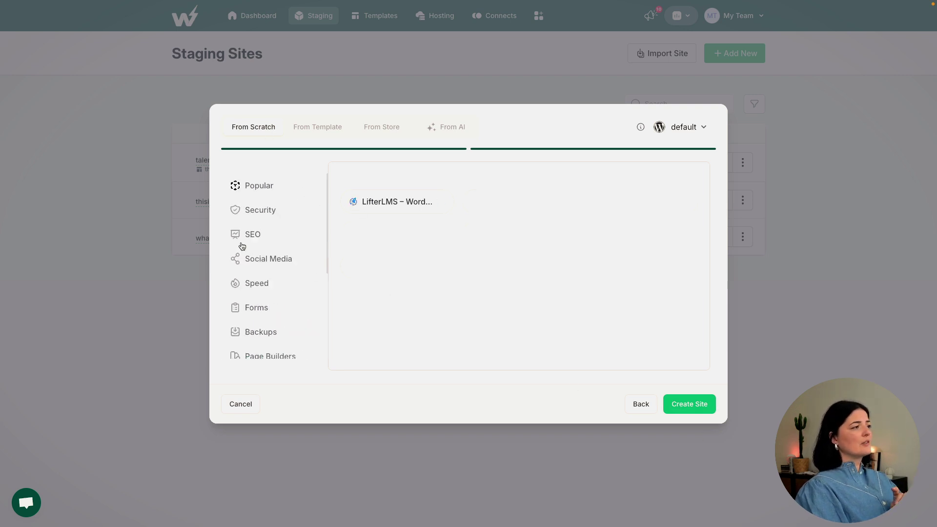
click(253, 189)
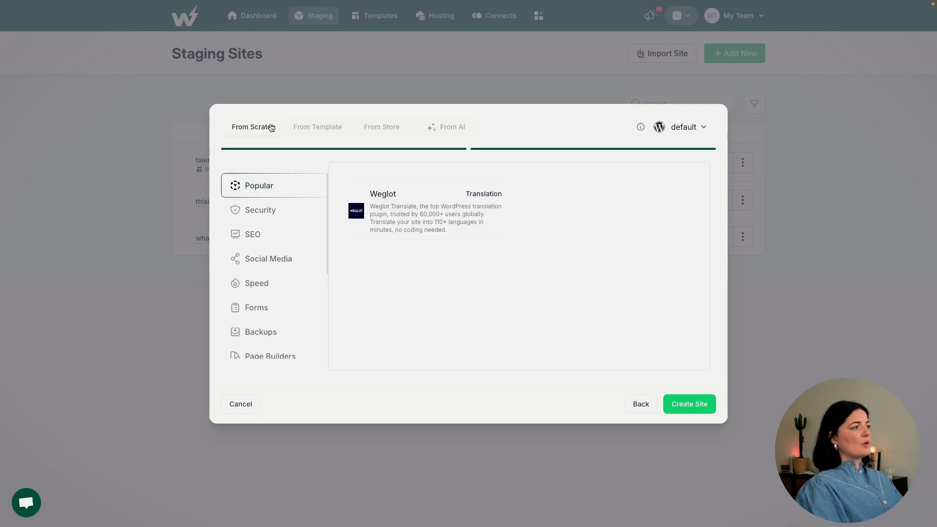
Create the site fine-grouse-b50d4a.instawp.xyz, preview its homepage, and return to the staging list.
click(710, 411)
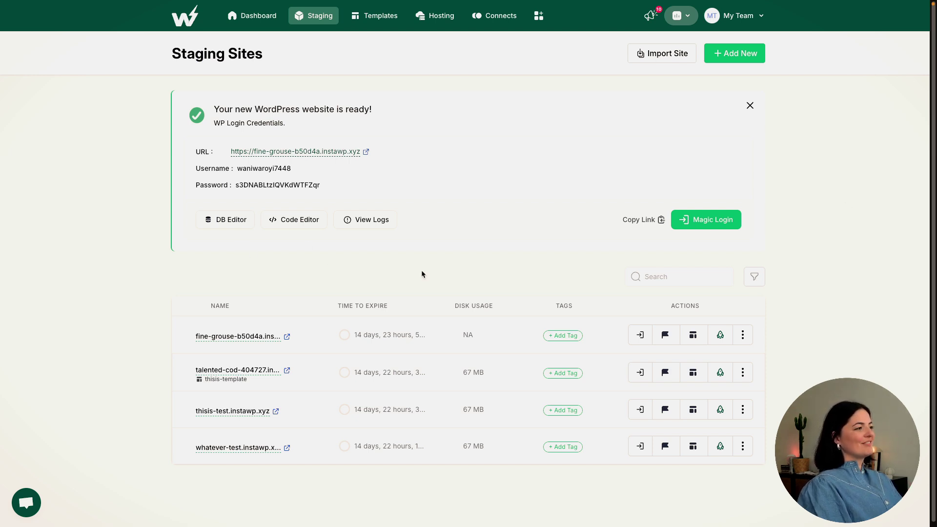
click(288, 337)
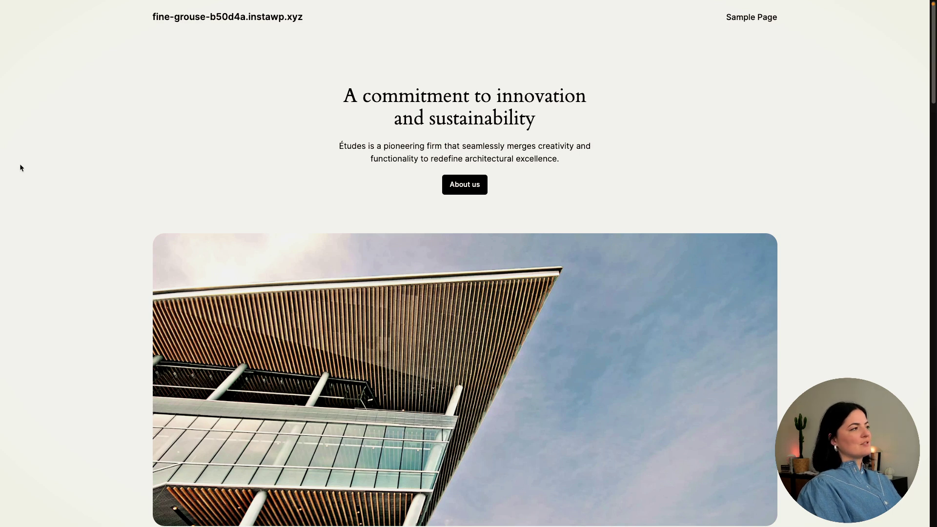
mouse_move(2, 129)
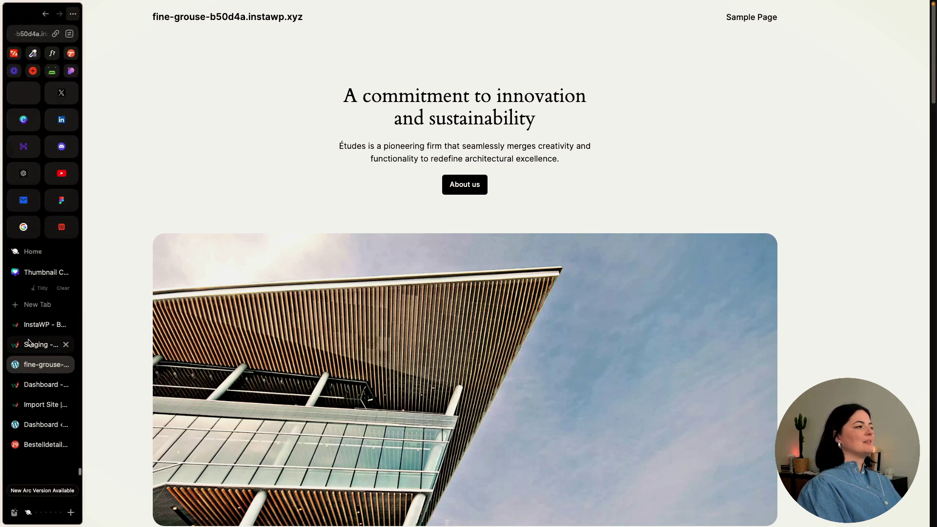
click(30, 343)
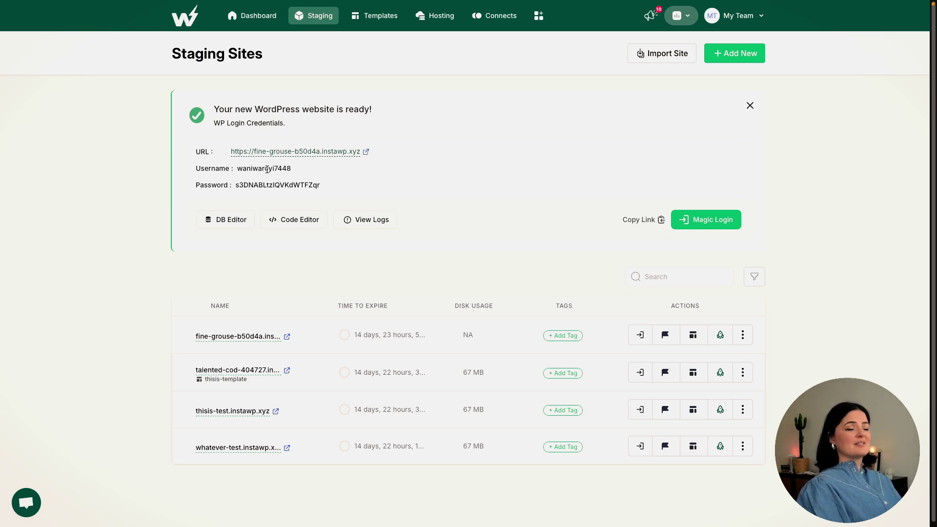
Magic-login to the new site's admin and browse Plugins, Posts, Media Library and Pages.
click(718, 222)
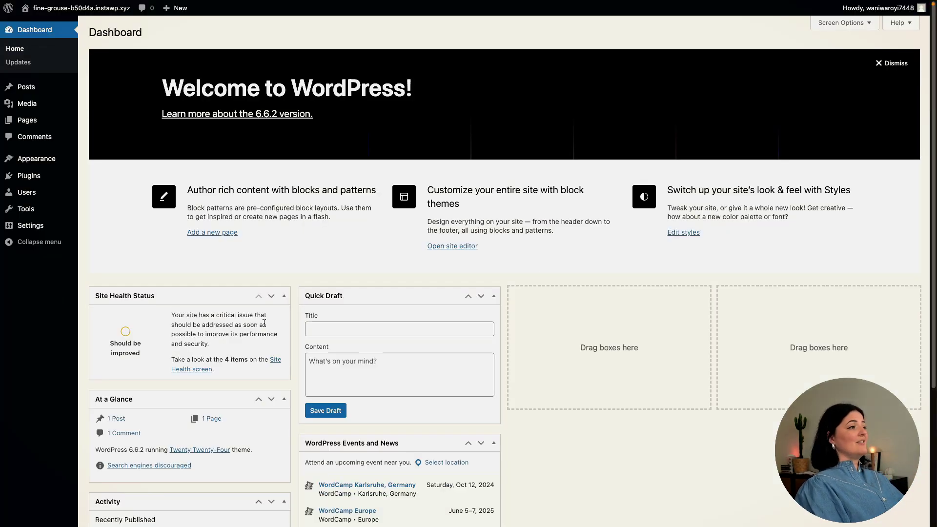
click(27, 179)
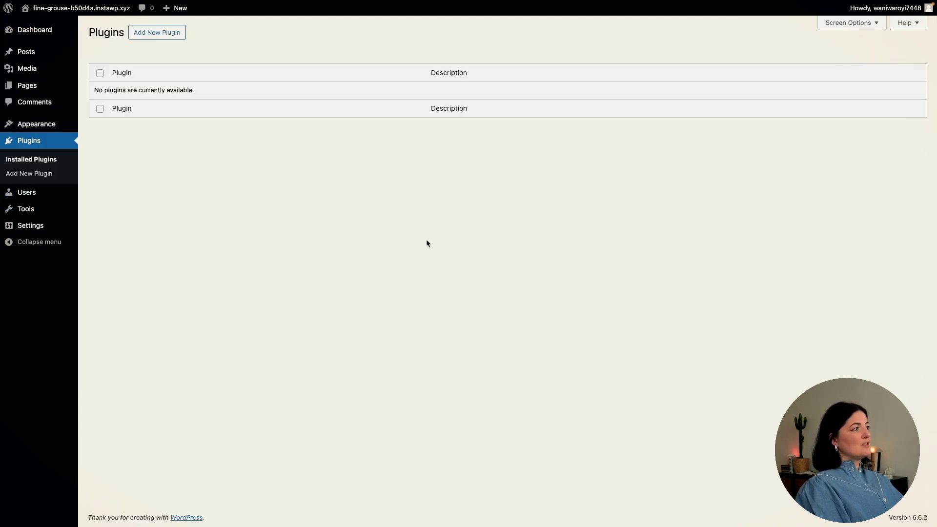
click(27, 51)
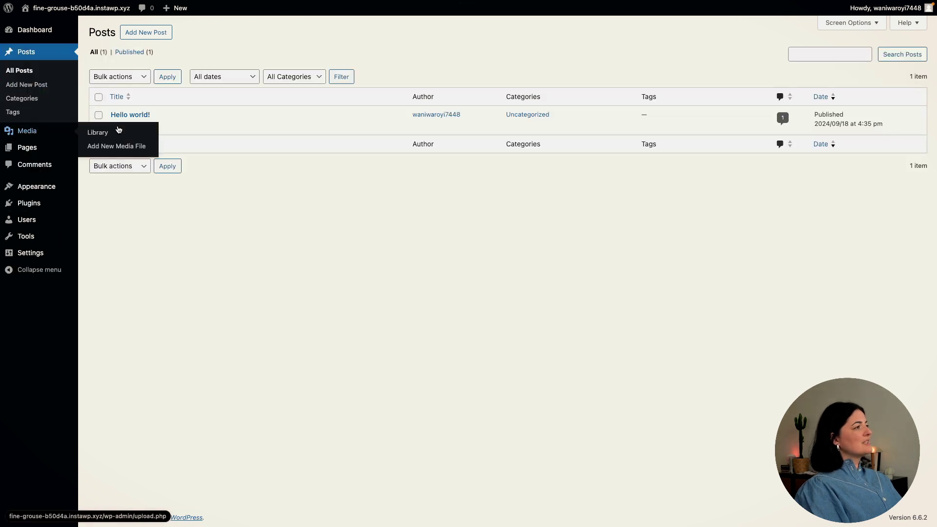
mouse_move(125, 122)
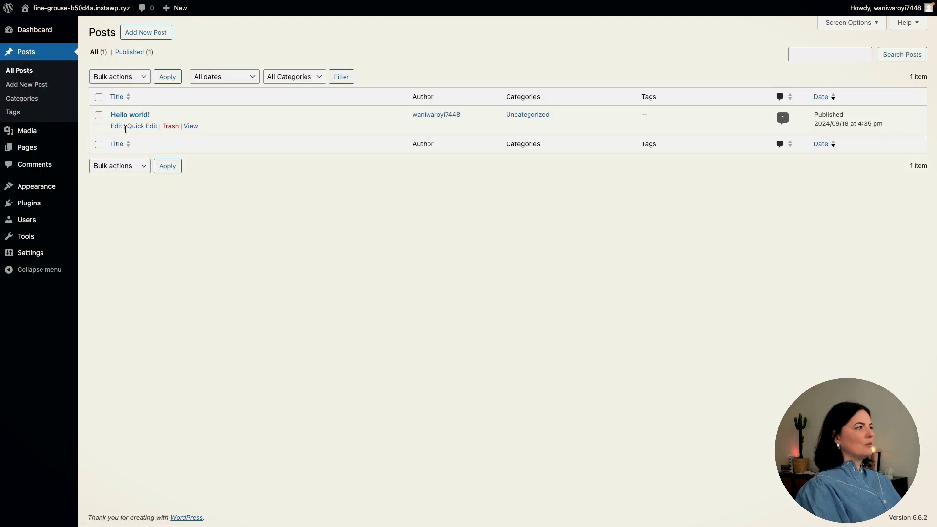
click(27, 131)
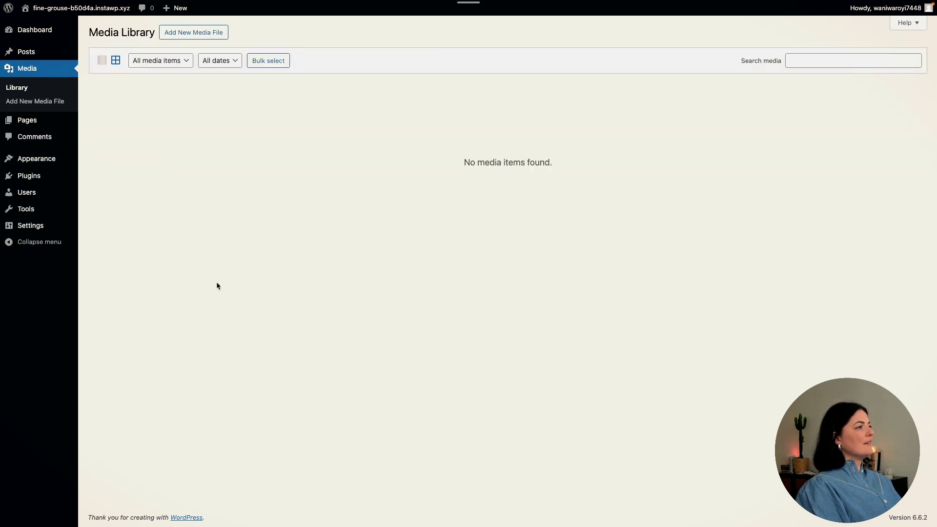
click(30, 121)
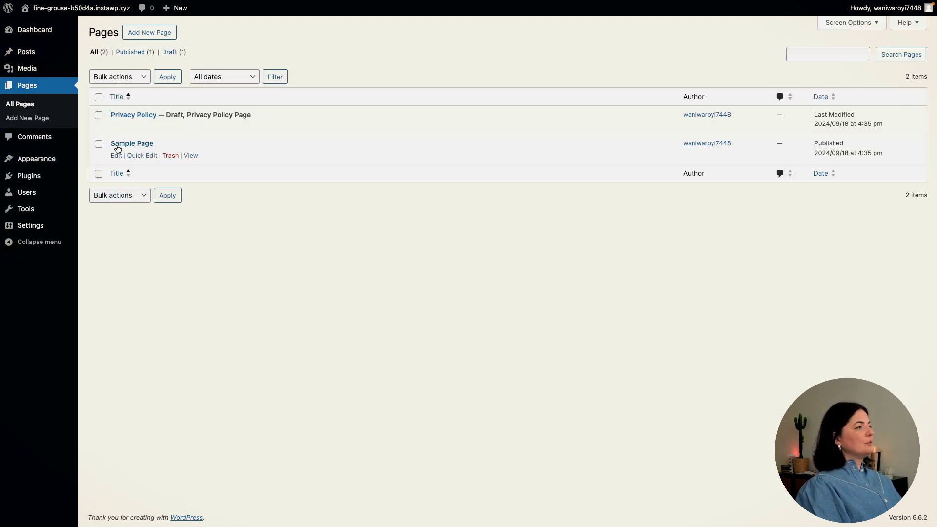
Install and activate the Hello Elementor theme from Appearance > Themes > Add New Theme.
click(25, 159)
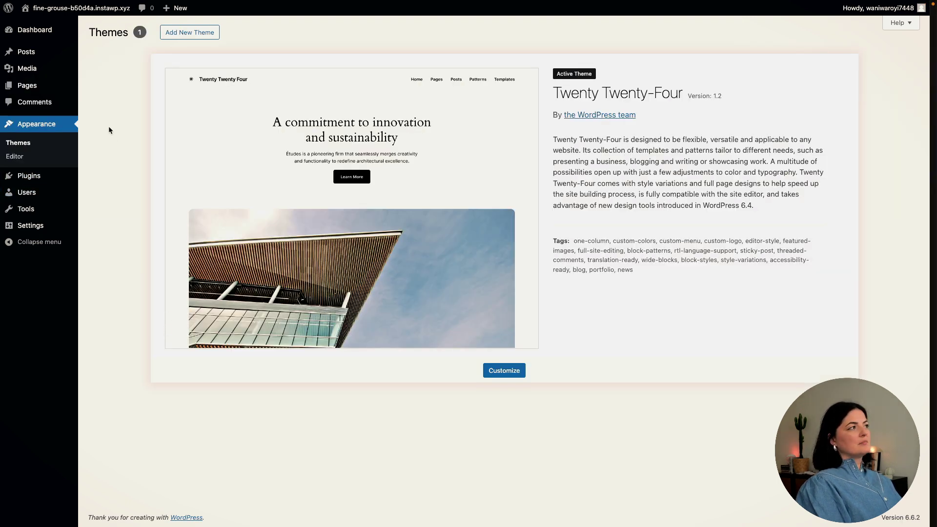
click(173, 33)
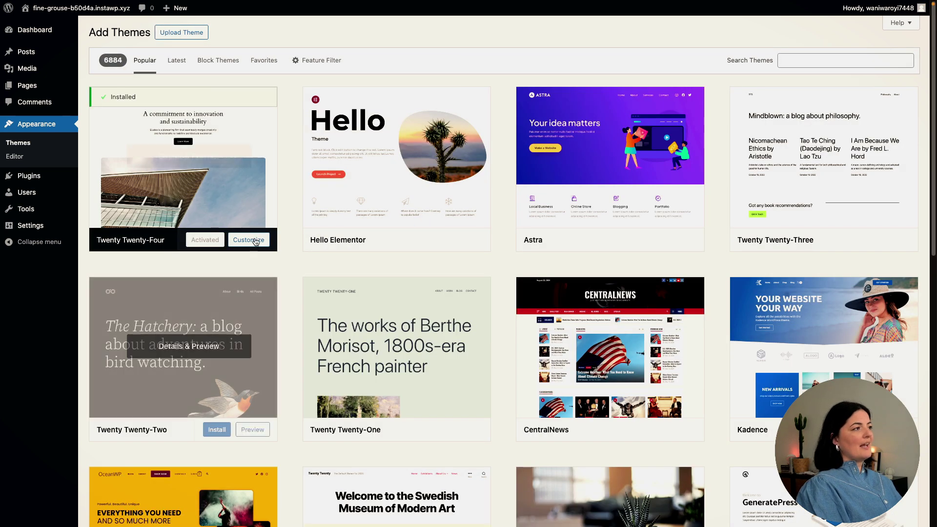
click(430, 243)
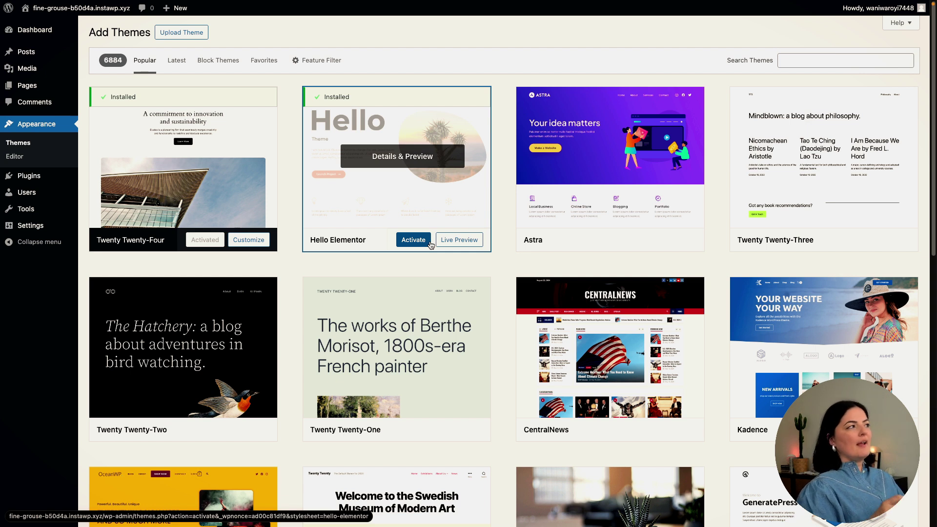
click(430, 244)
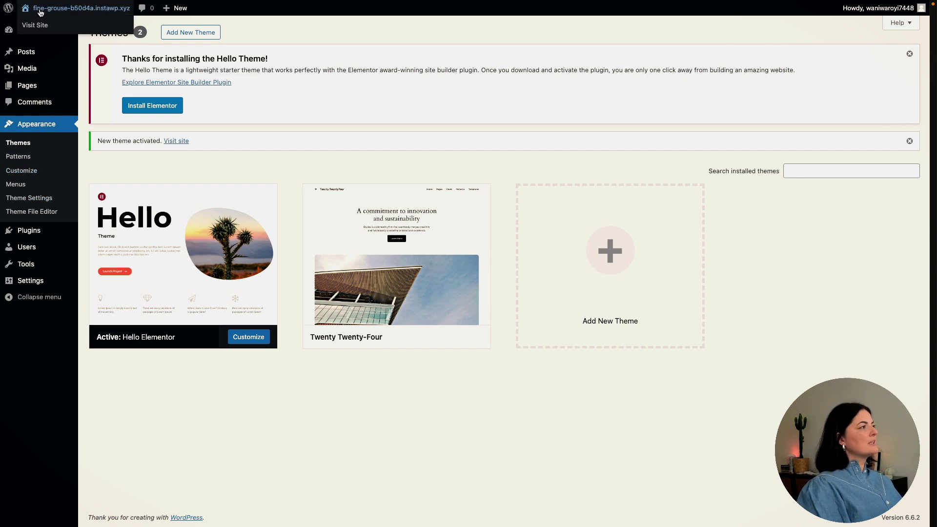
right_click(38, 25)
Open the live site to view its front page, then return to the Themes admin page.
click(44, 33)
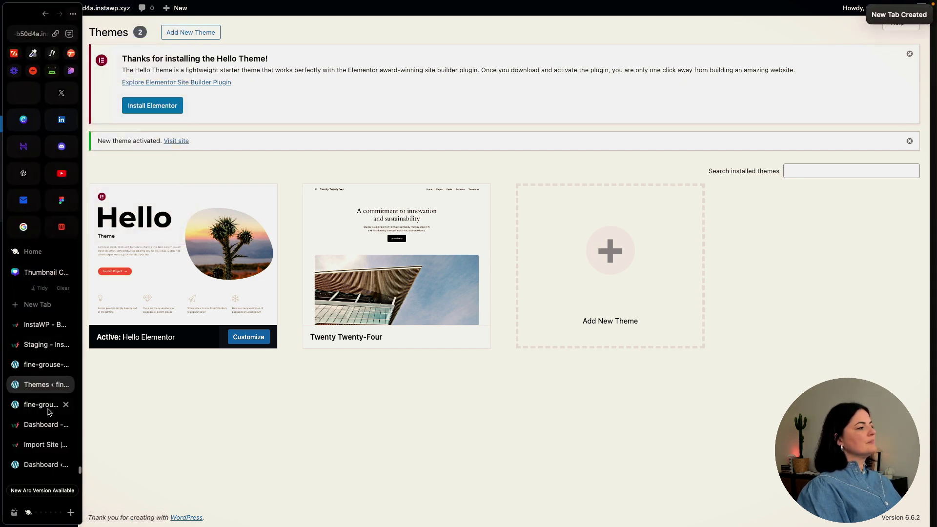
click(46, 408)
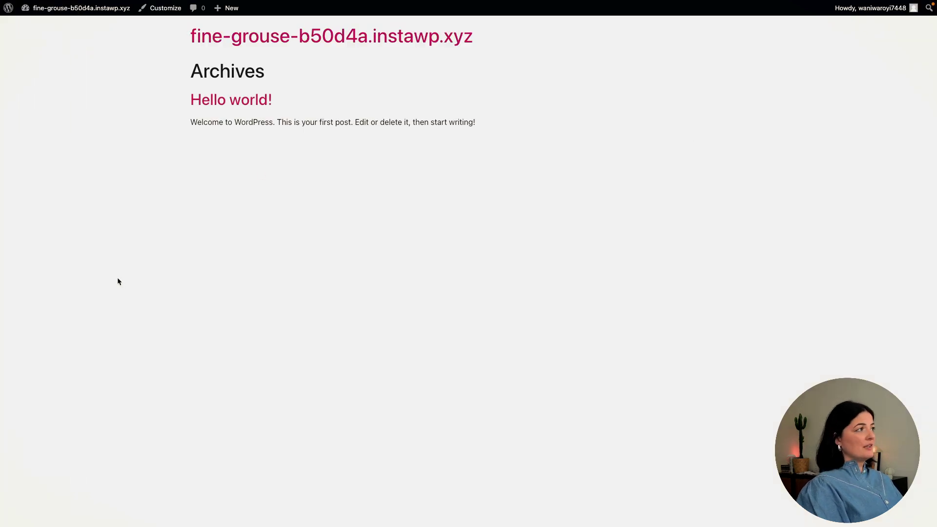
mouse_move(0, 288)
click(38, 385)
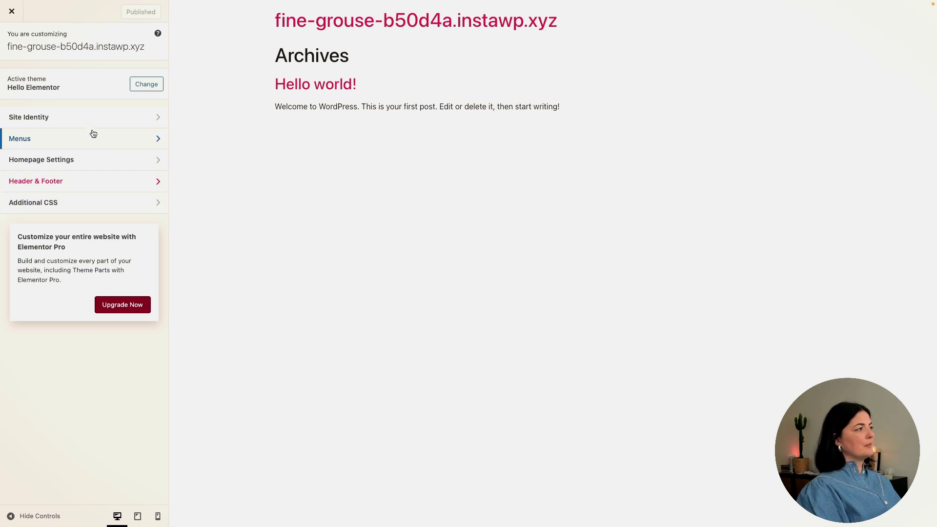
In the Customizer, publish a static homepage set to Sample Page, then close it.
click(90, 159)
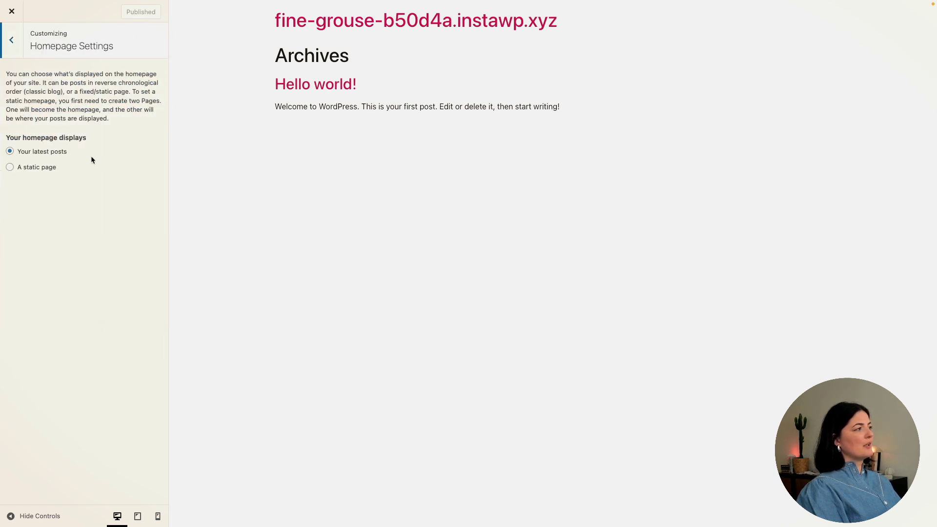
click(11, 167)
click(45, 208)
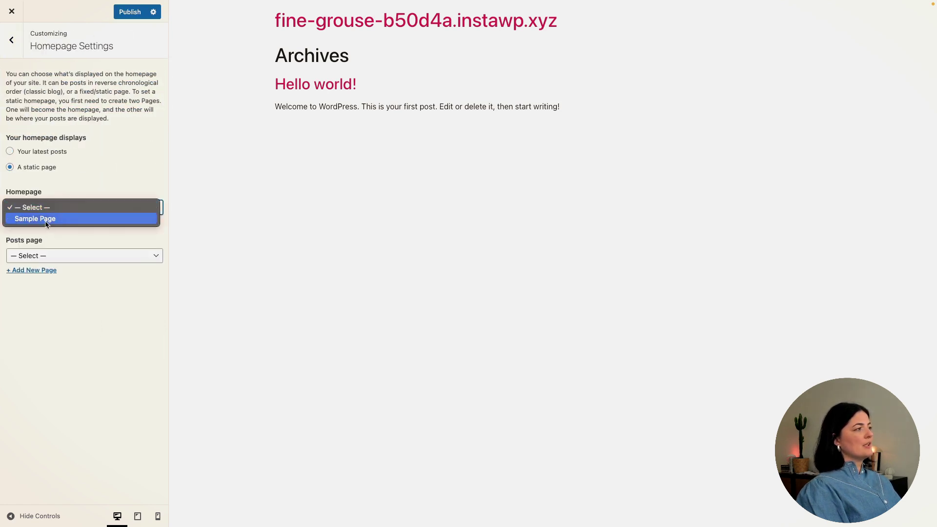
click(60, 237)
click(61, 255)
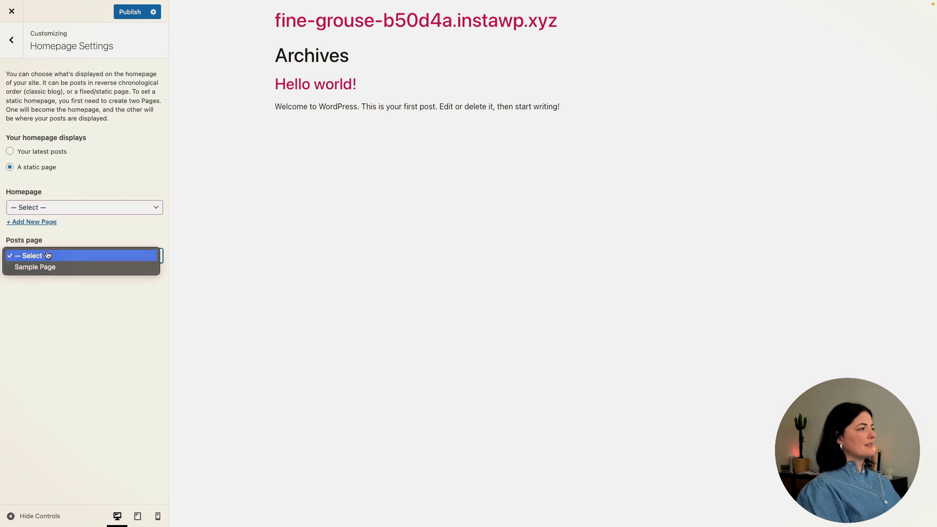
click(62, 213)
click(63, 212)
click(57, 218)
click(131, 11)
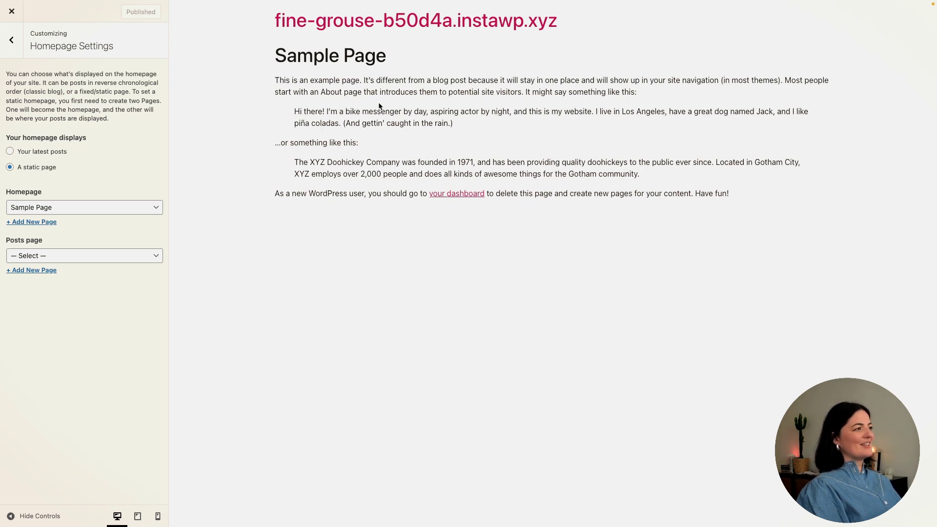
click(12, 10)
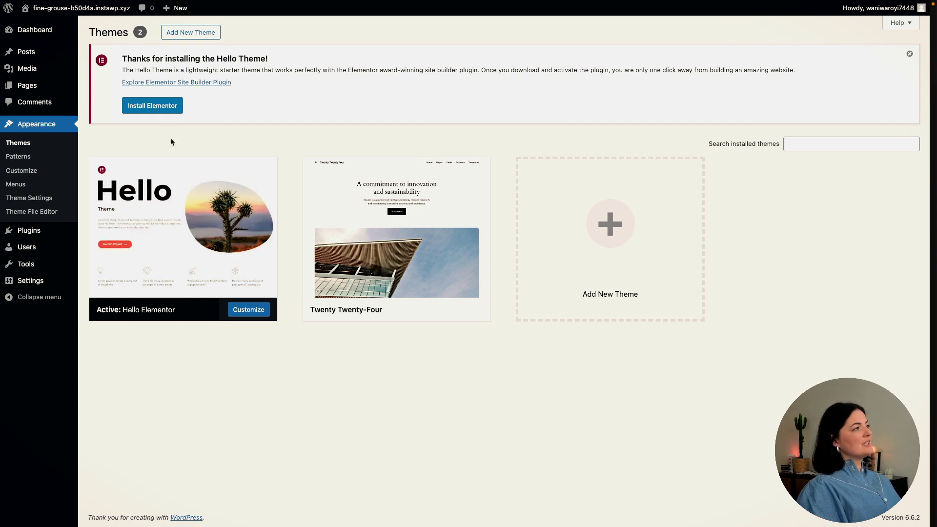
Install and activate Elementor from the Hello theme notice, then open the Plugins list.
mouse_move(188, 203)
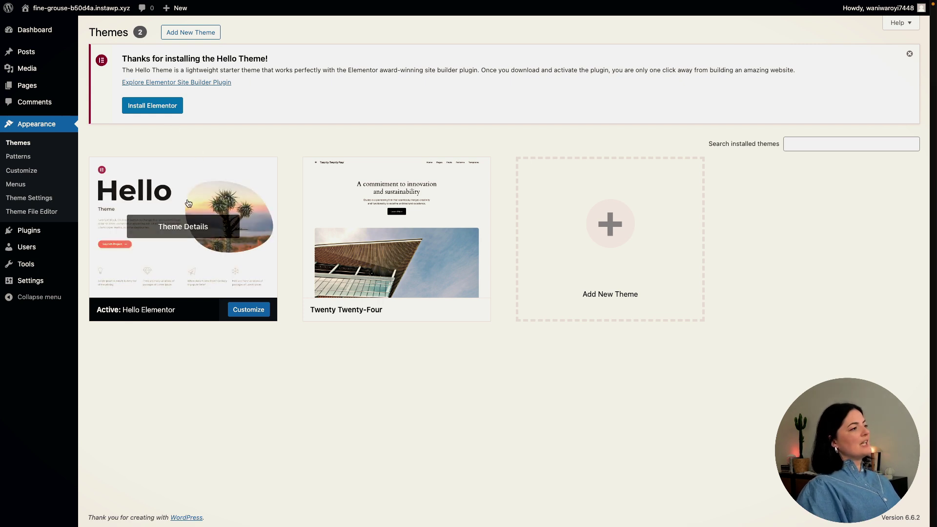
click(143, 110)
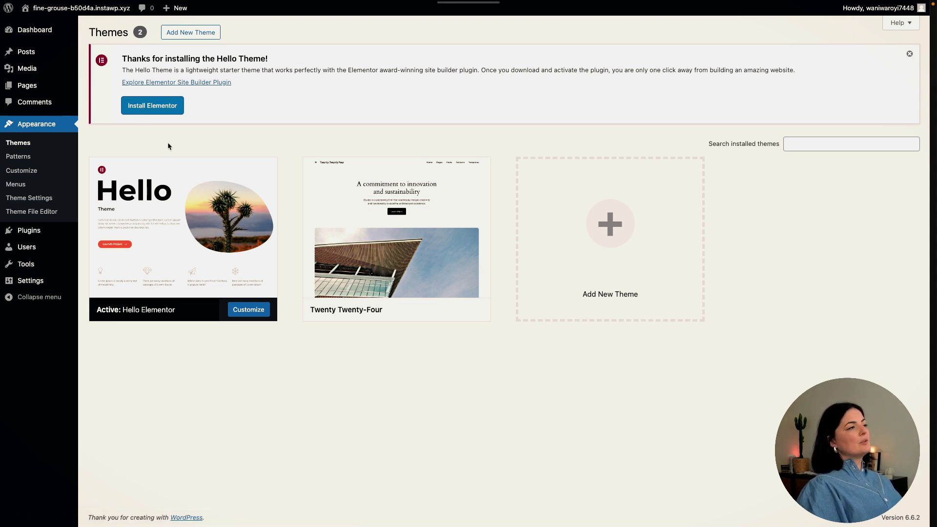
click(117, 143)
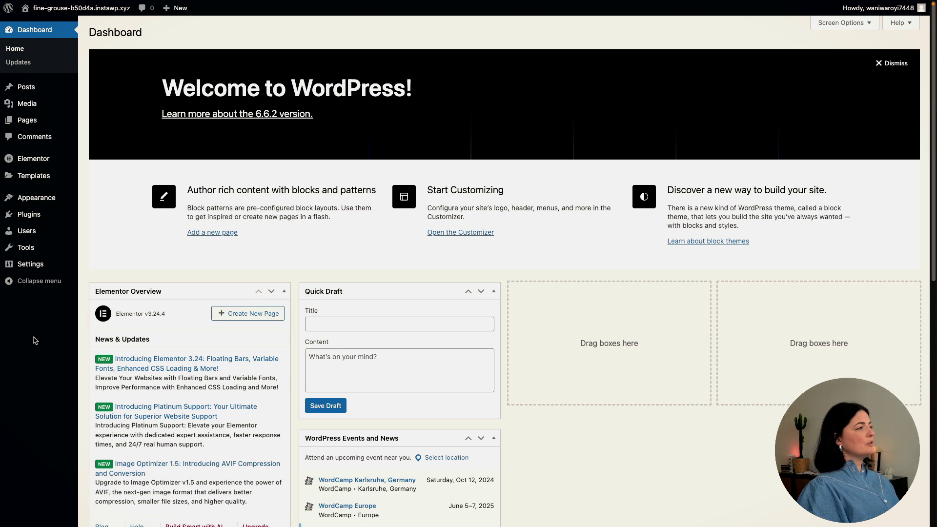
mouse_move(36, 159)
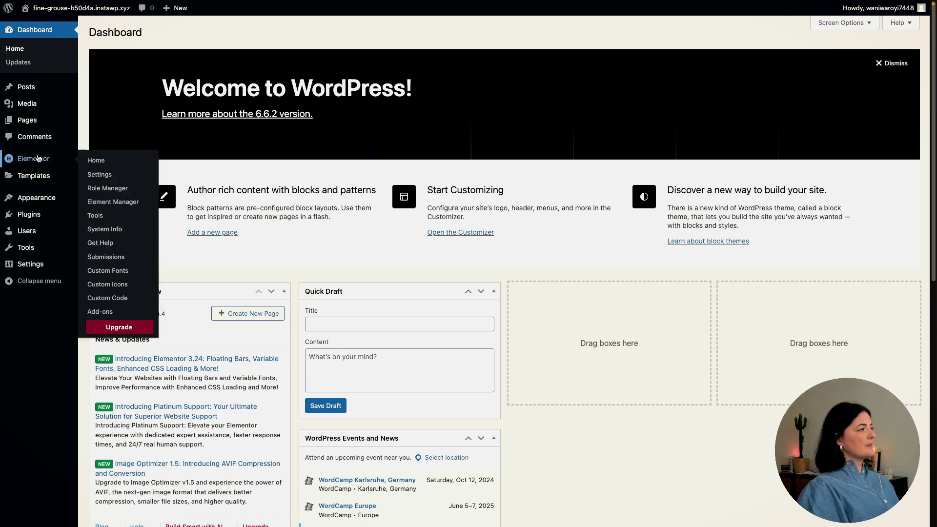
click(35, 218)
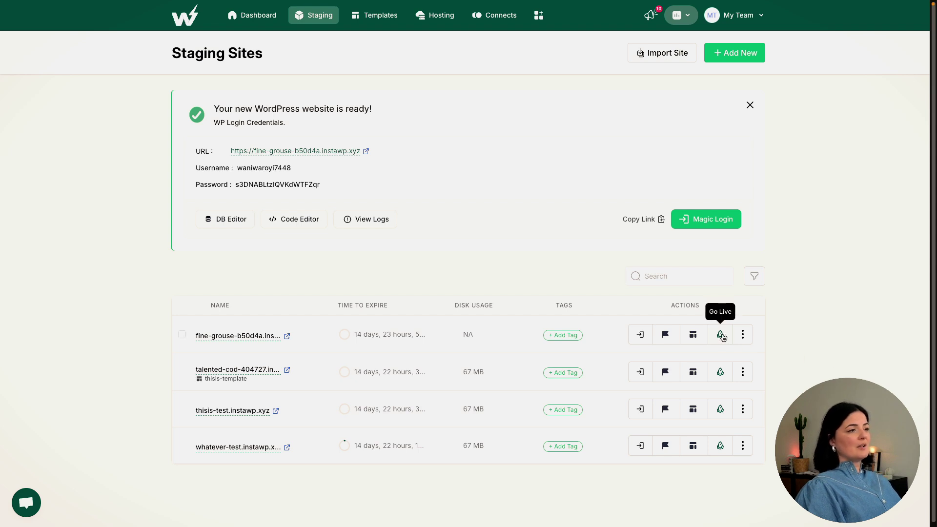
mouse_move(242, 340)
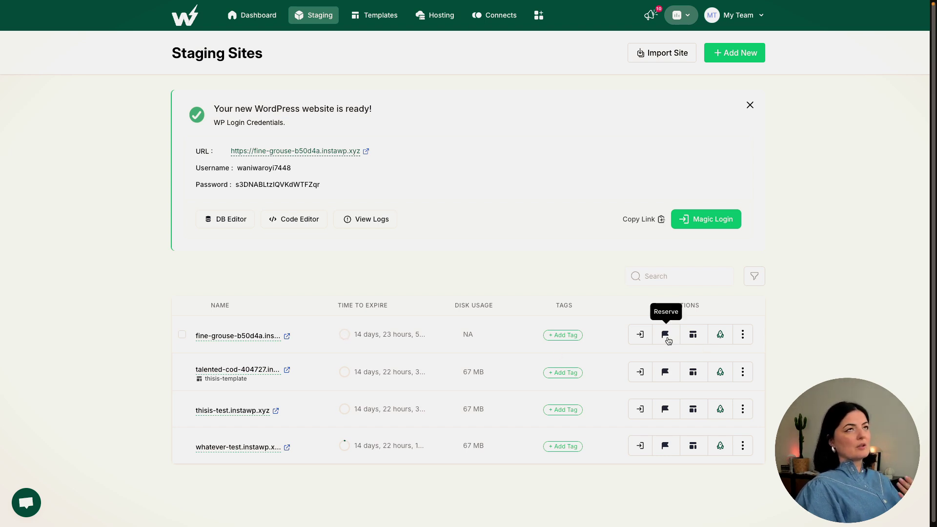
click(693, 336)
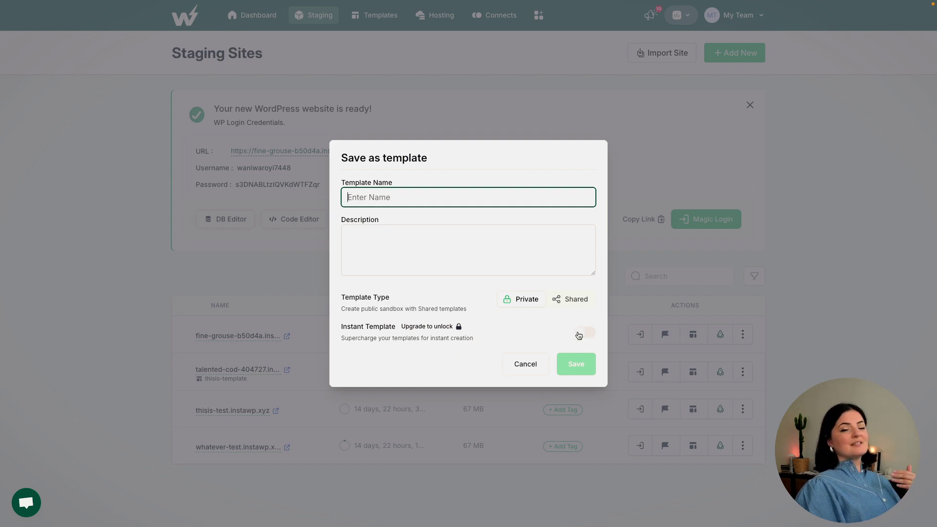
key(Escape)
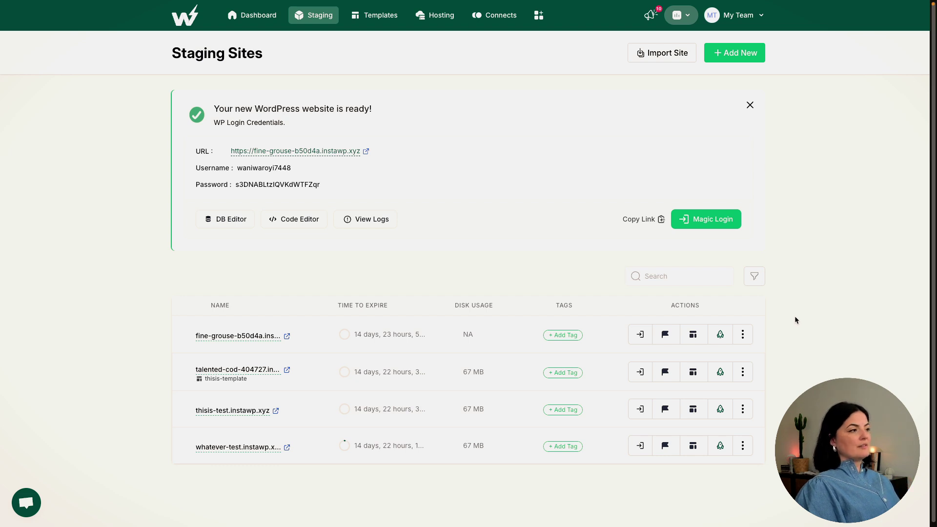
click(719, 338)
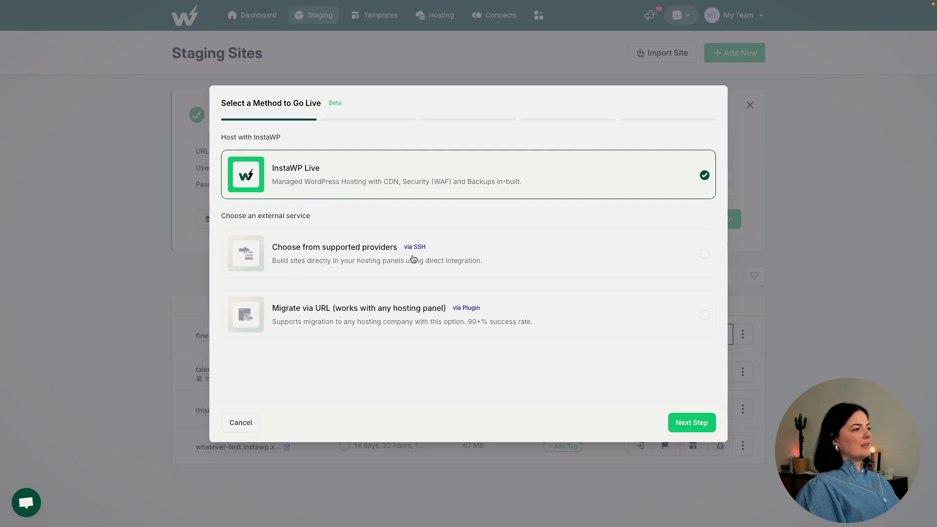
click(698, 425)
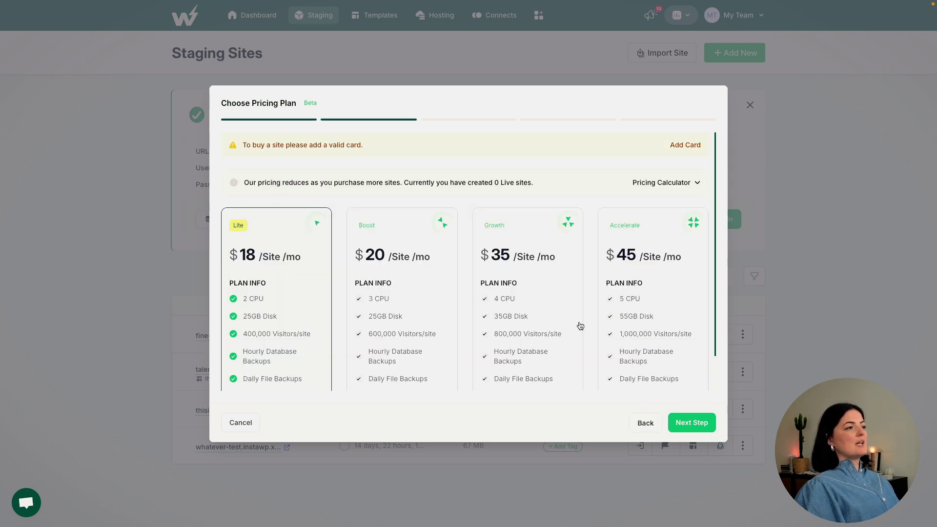
scroll(581, 326, down, 1)
scroll(581, 326, down, 1)
scroll(580, 326, up, 2)
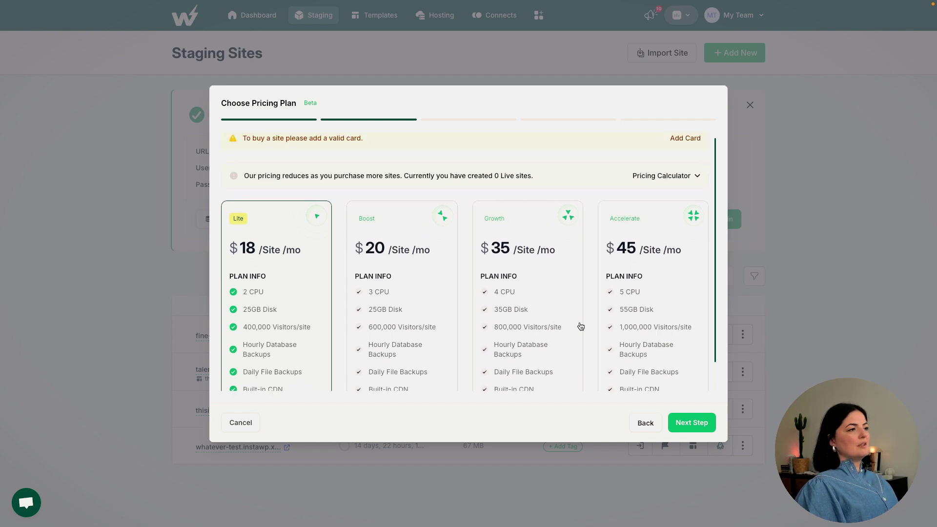
scroll(580, 326, down, 2)
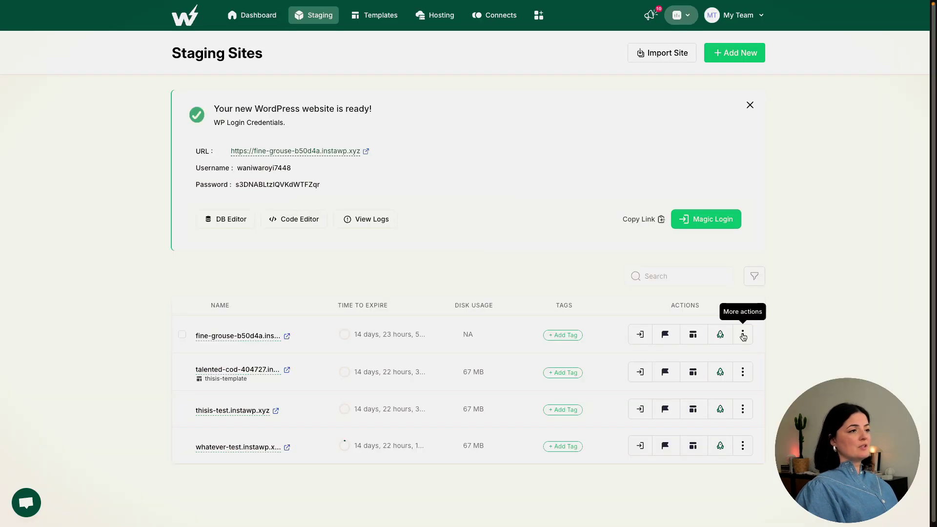
click(743, 334)
scroll(748, 387, down, 2)
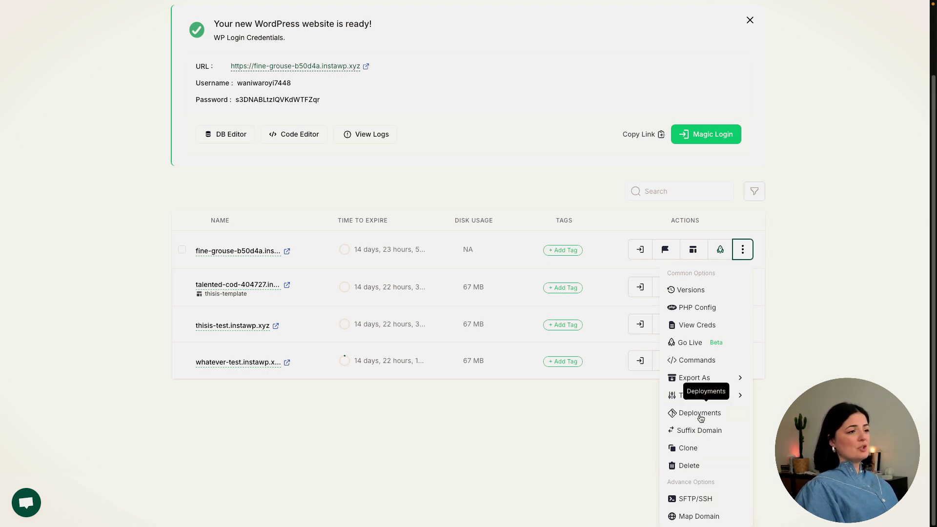
mouse_move(700, 404)
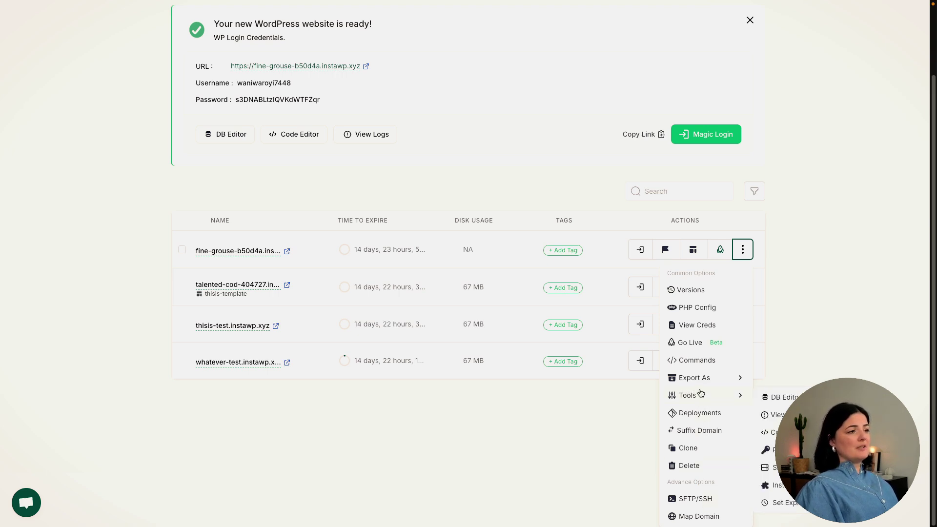
scroll(346, 265, up, 2)
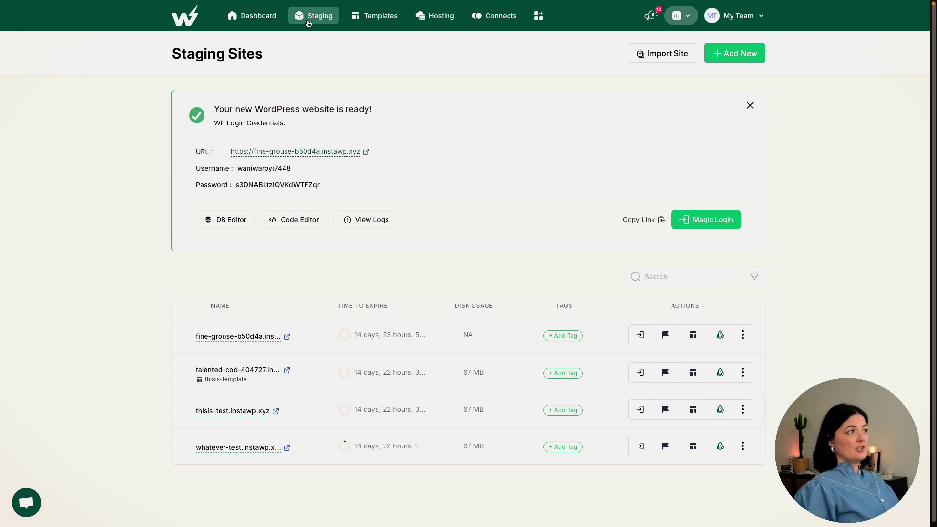
Import a site from backup with Duplicator as source, uploading the 20240926 backup zip.
click(662, 63)
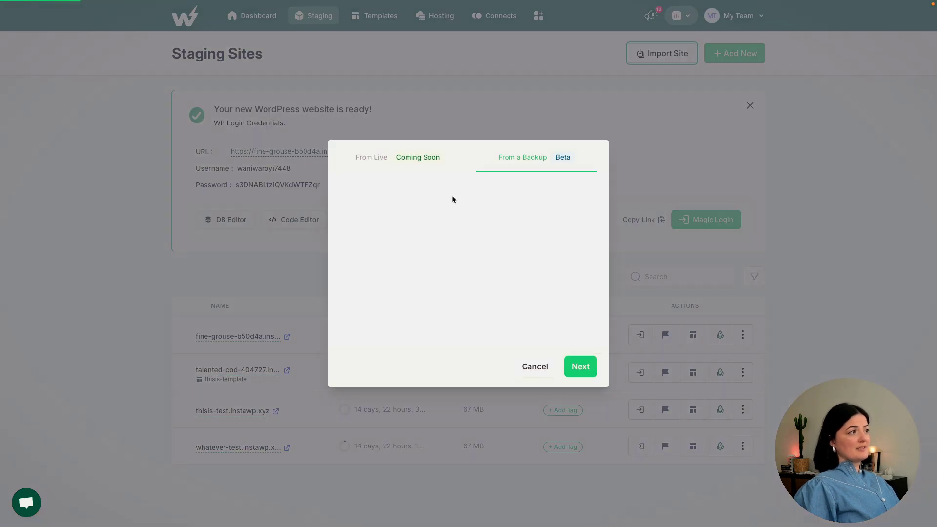
click(445, 211)
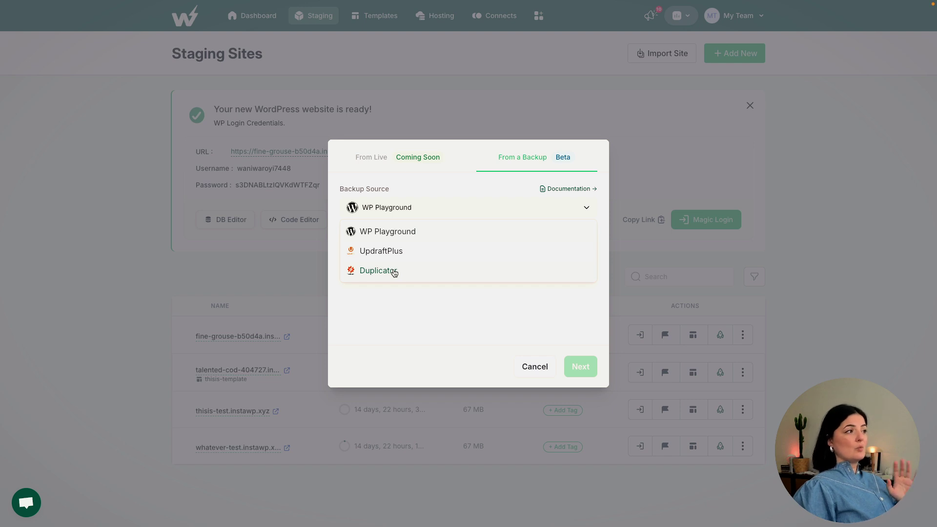
click(394, 272)
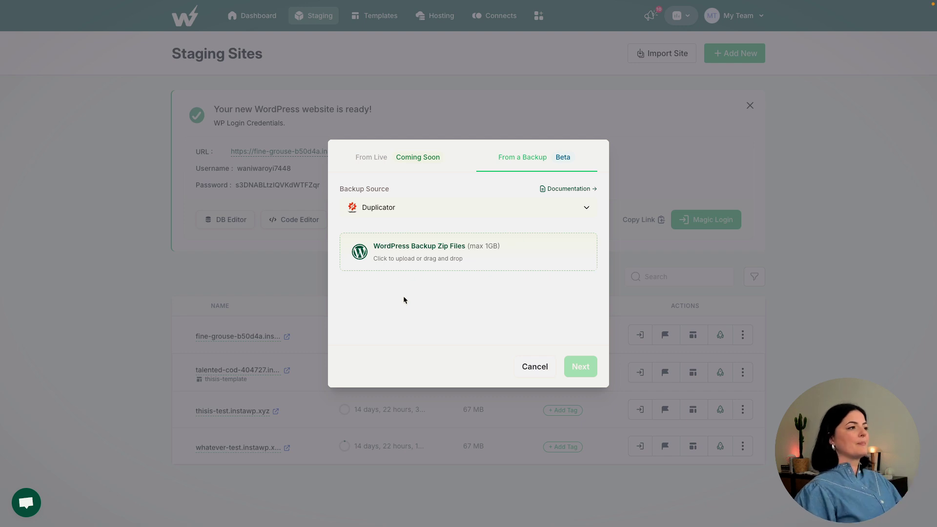
click(423, 258)
click(280, 149)
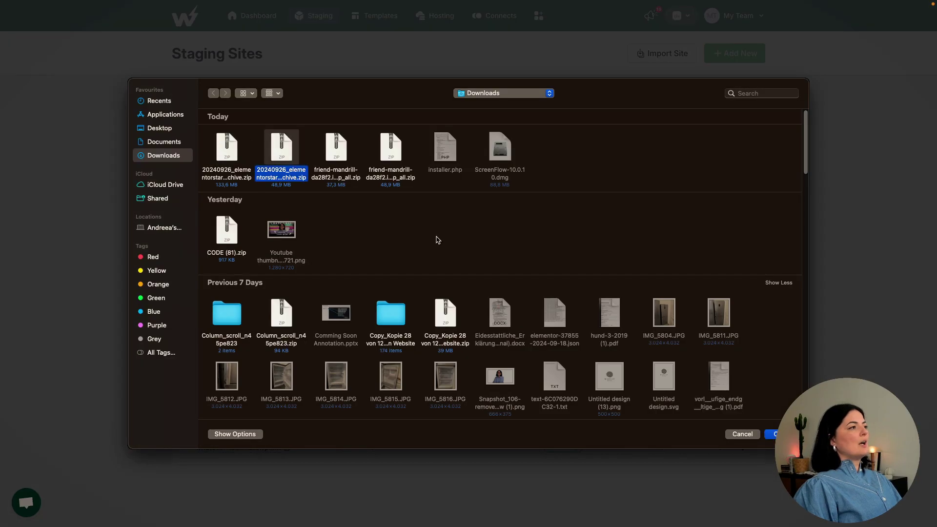
double_click(281, 149)
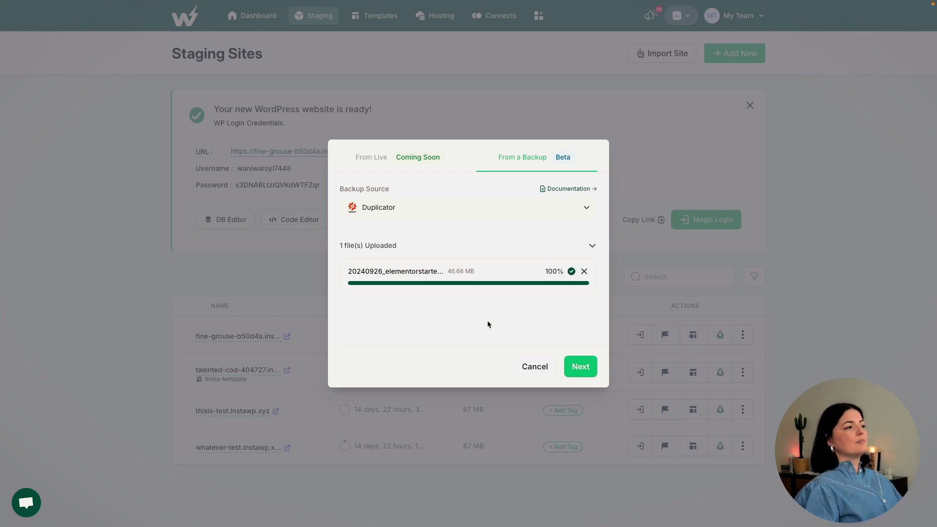
Continue to the new site's details and enter whateversite as the site name.
click(575, 364)
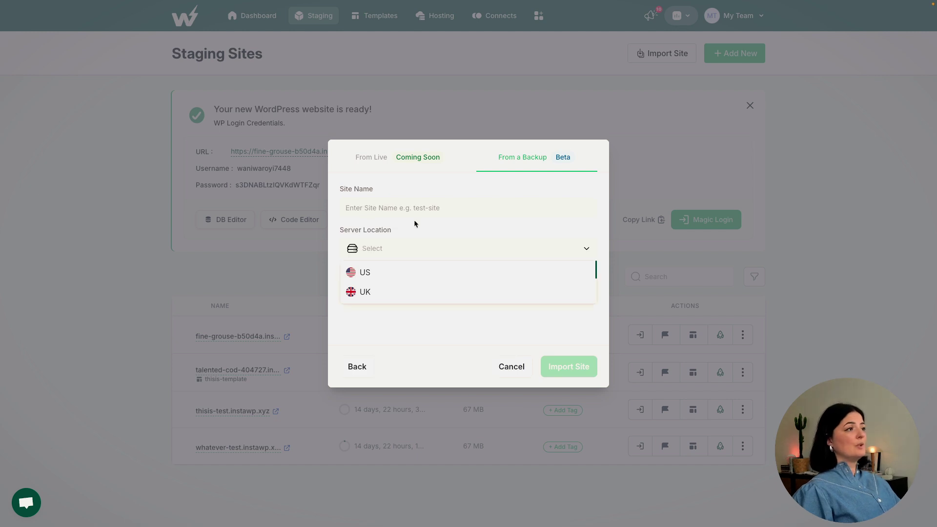
click(405, 203)
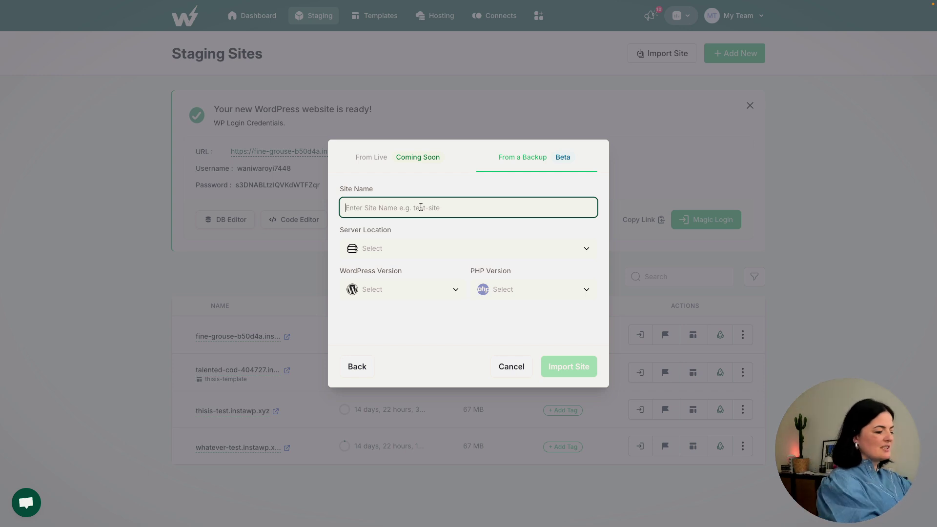
text(whatever)
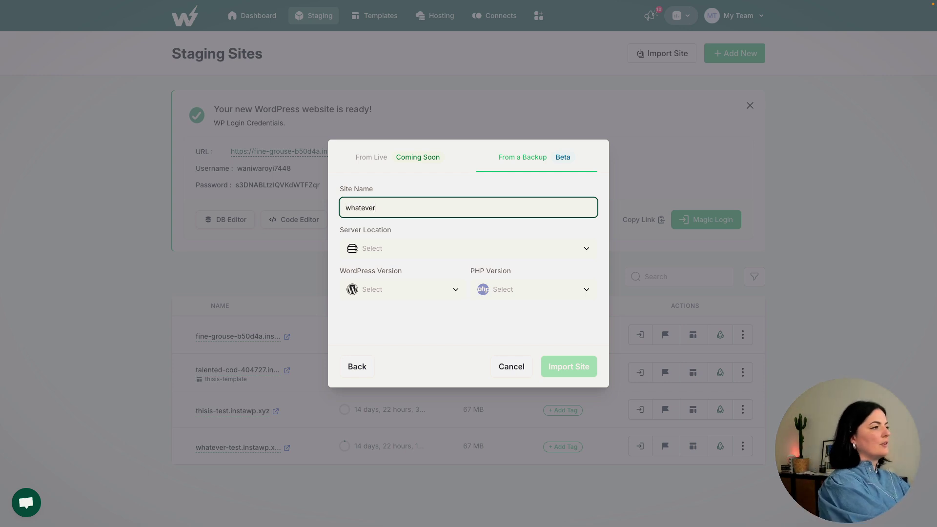
text(site)
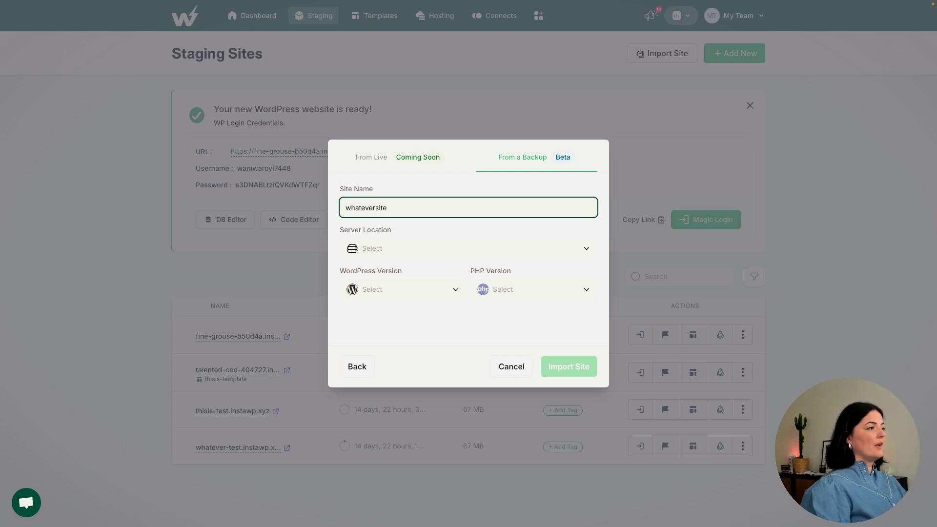
Choose the DE server, WordPress 6.6.2 and PHP 8.3, then start the import.
click(414, 253)
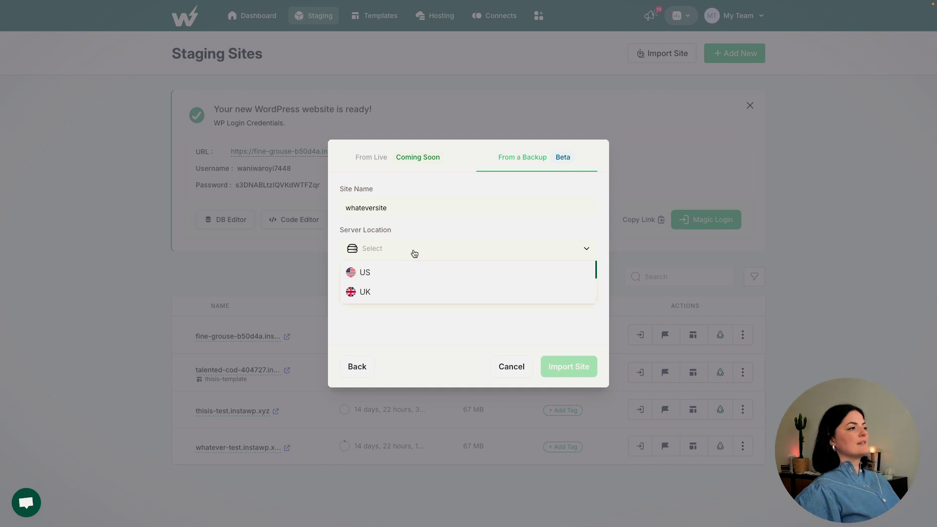
scroll(382, 292, down, 1)
click(382, 292)
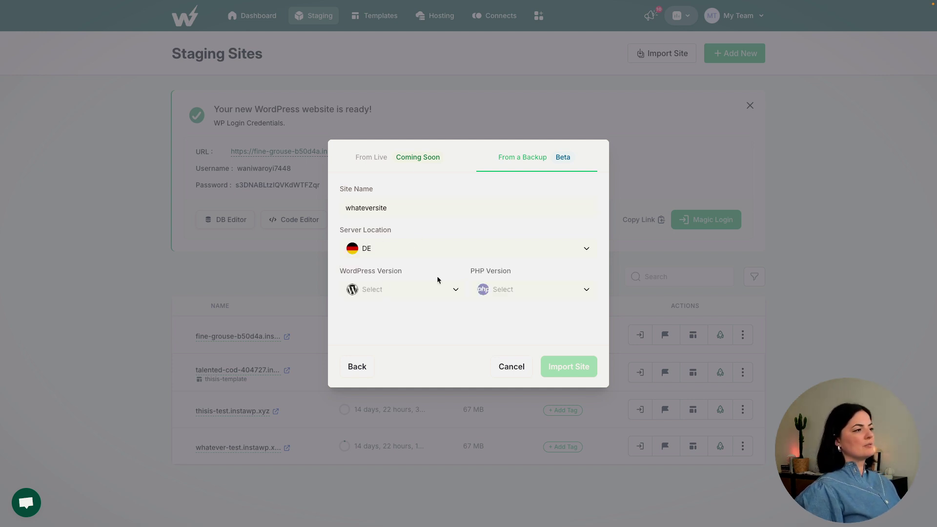
click(452, 294)
scroll(400, 327, down, 2)
click(368, 319)
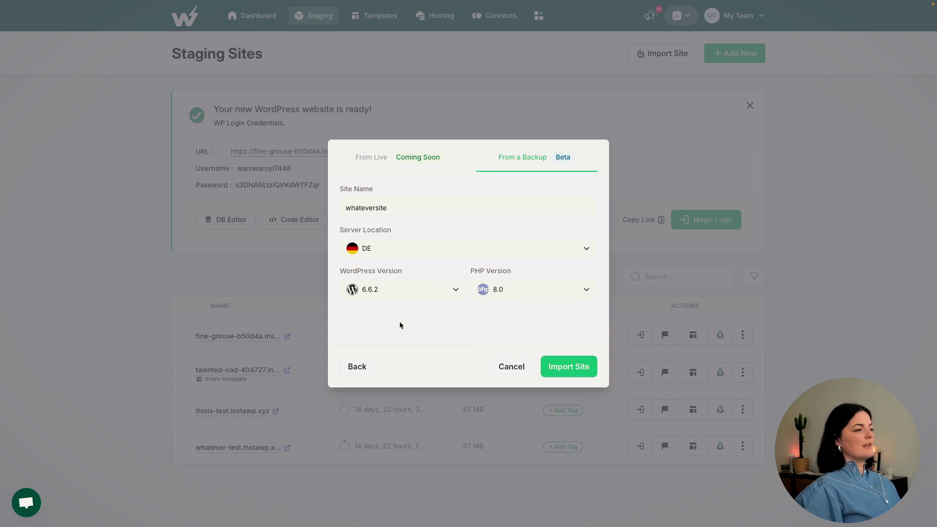
click(539, 295)
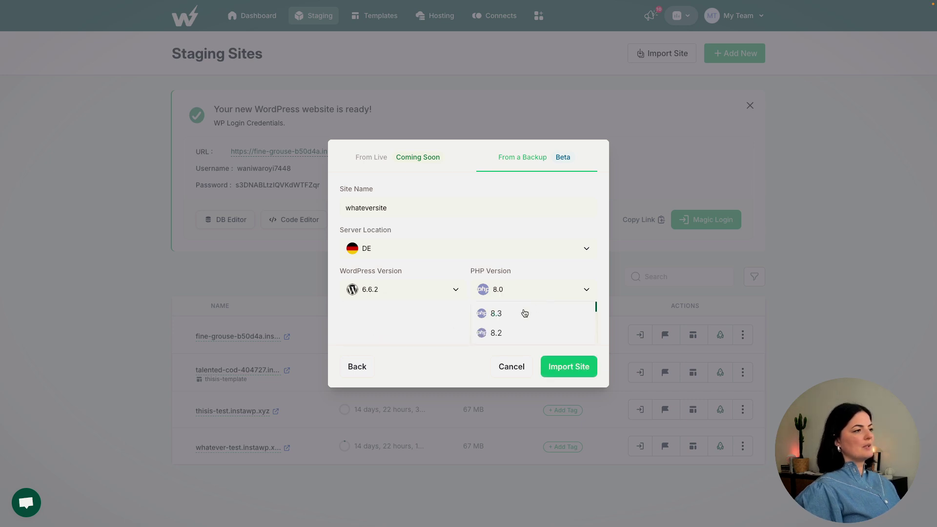
click(524, 312)
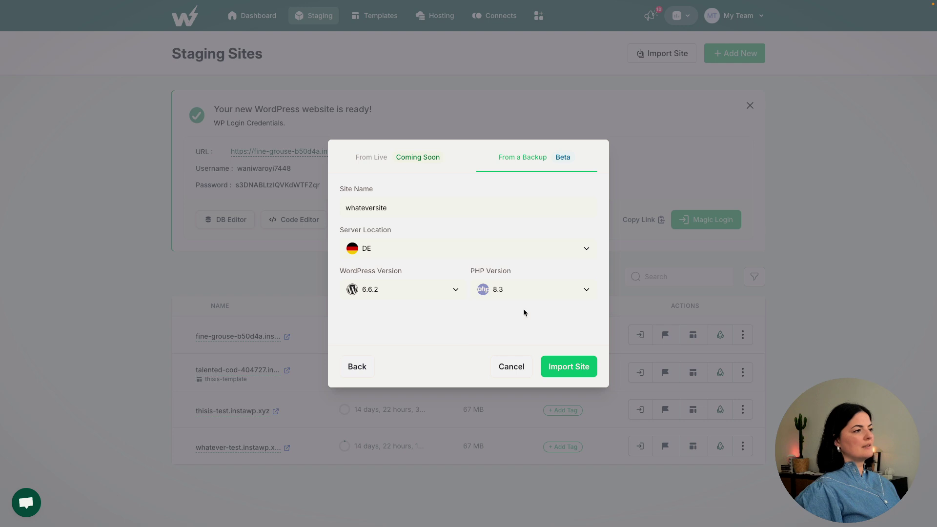
click(568, 370)
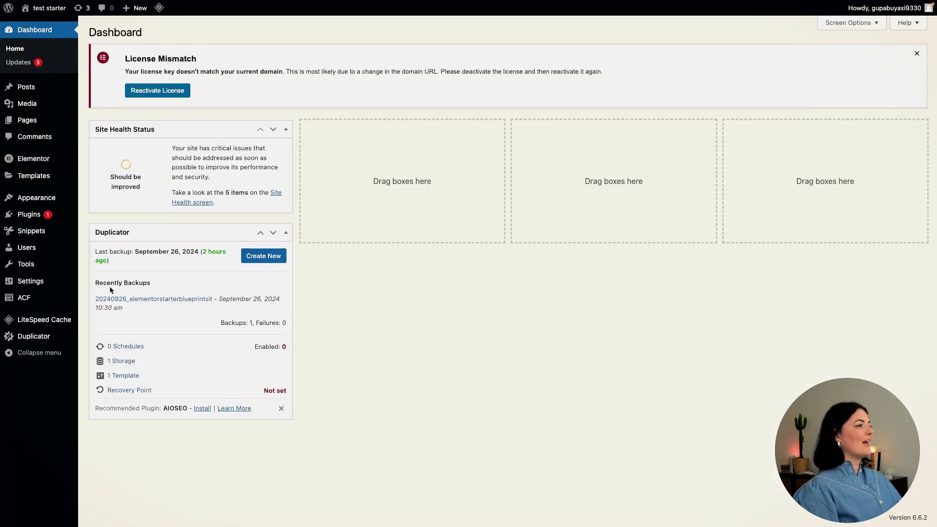
Review the seven installed plugins, then return to InstaWP's Staging Sites list.
click(27, 218)
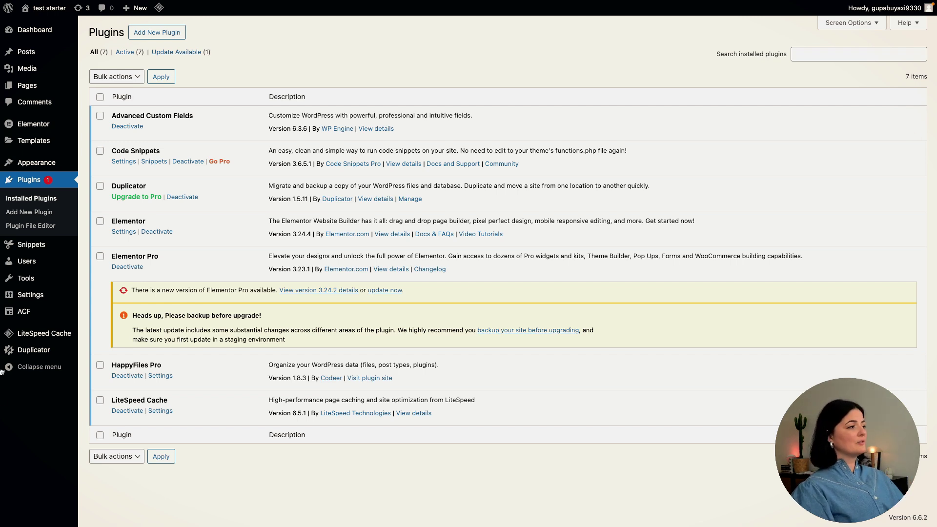
mouse_move(3, 372)
click(39, 346)
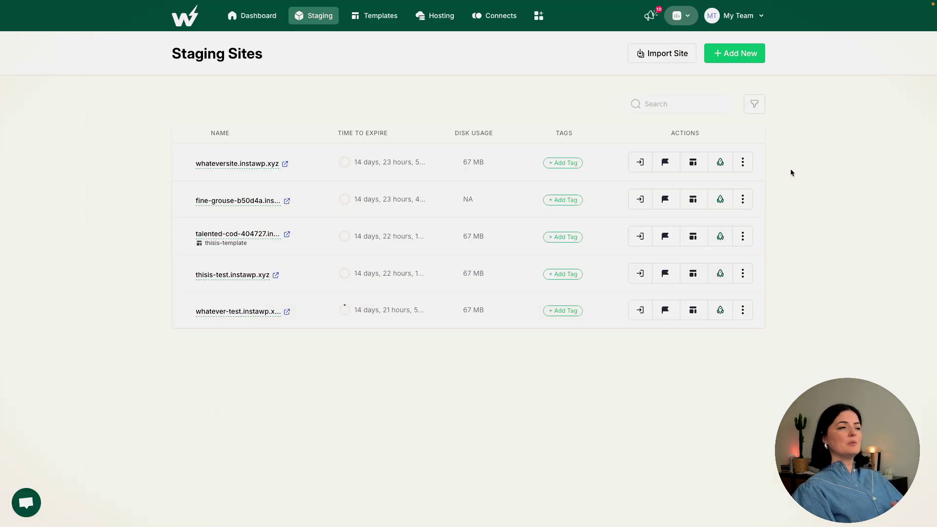
click(743, 59)
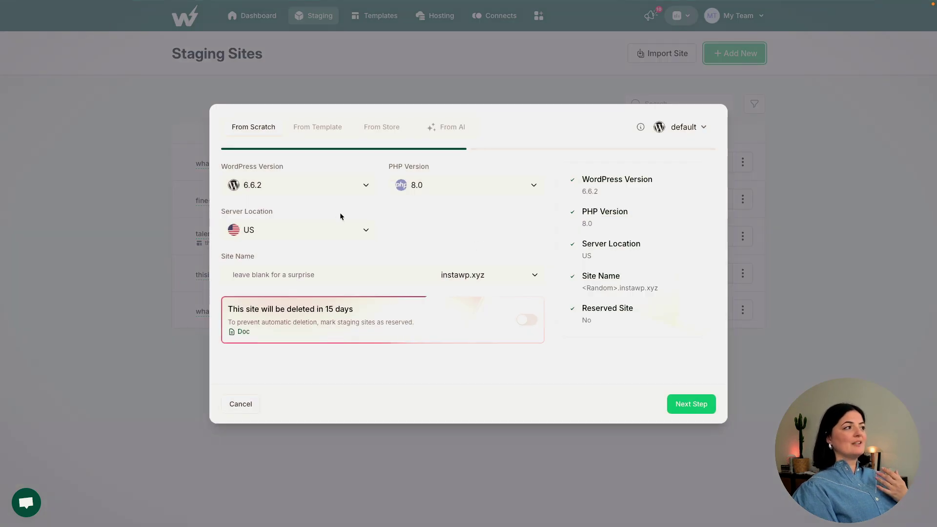
click(320, 20)
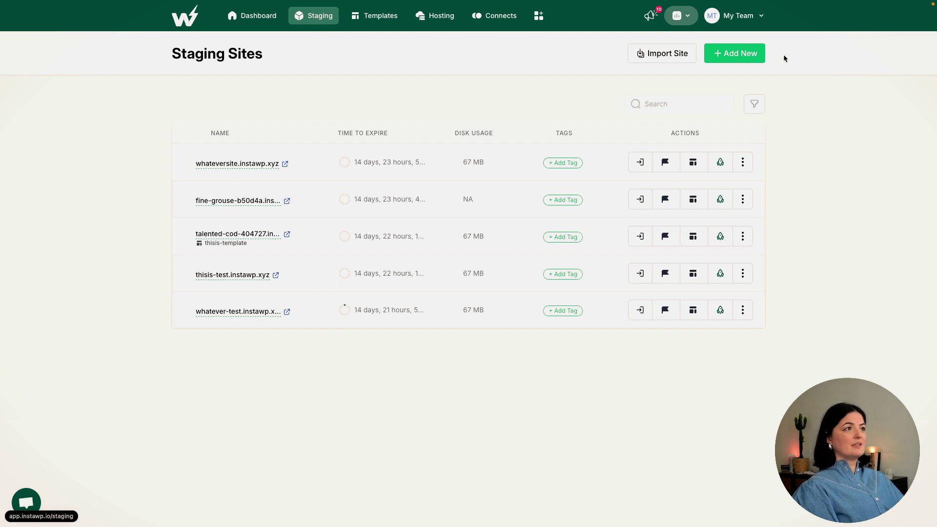
click(734, 59)
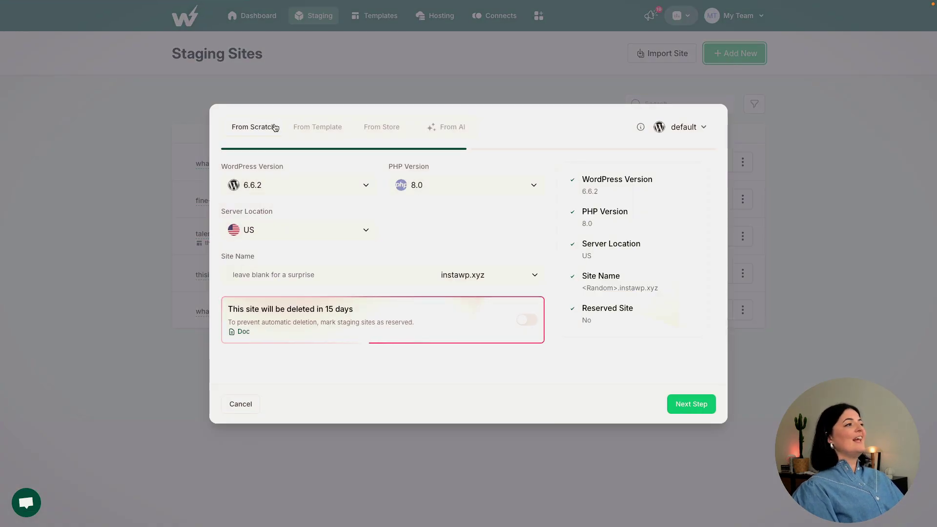
click(310, 129)
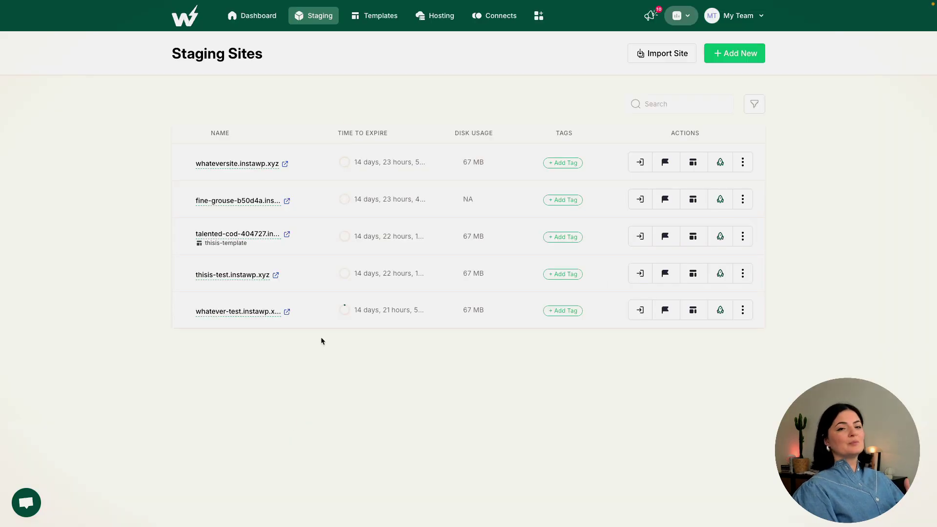
Create and save a template named temp-site from whateversite.instawp.xyz.
click(373, 22)
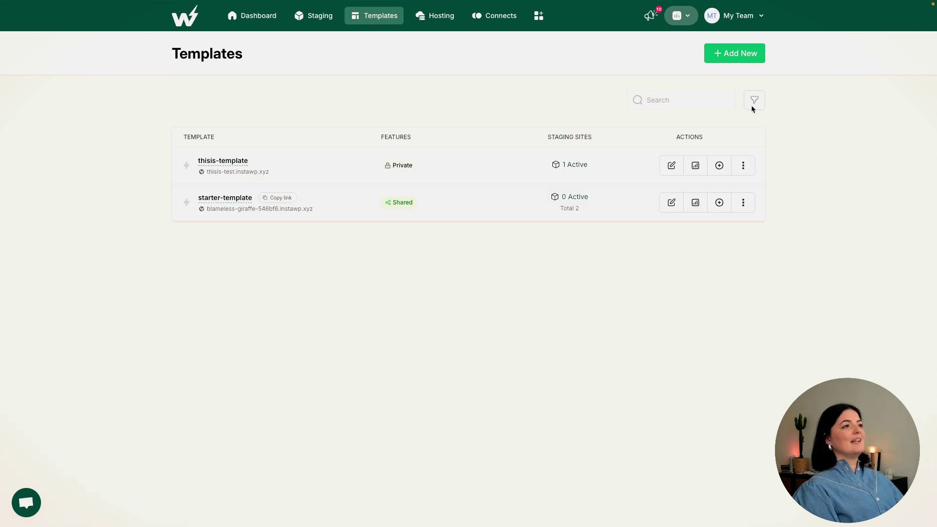
click(730, 54)
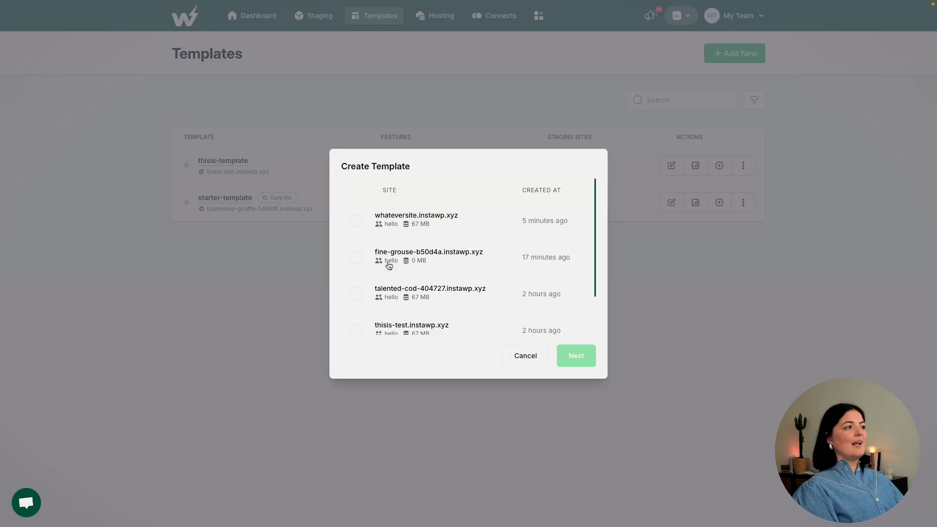
click(357, 223)
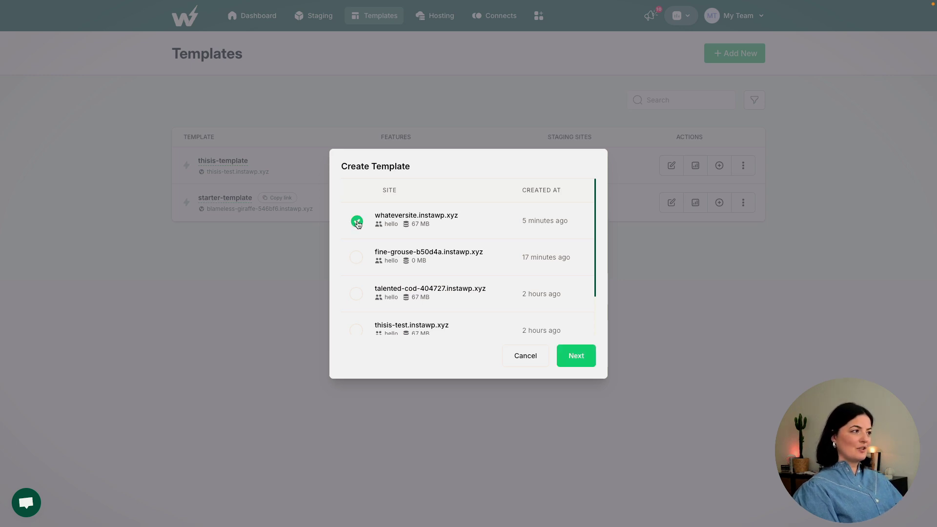
click(577, 360)
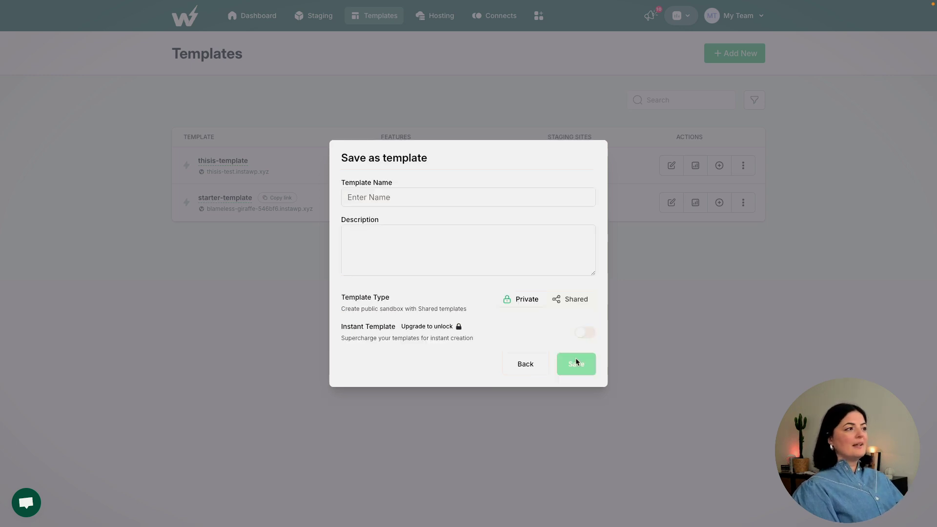
click(416, 194)
text(temp-ste)
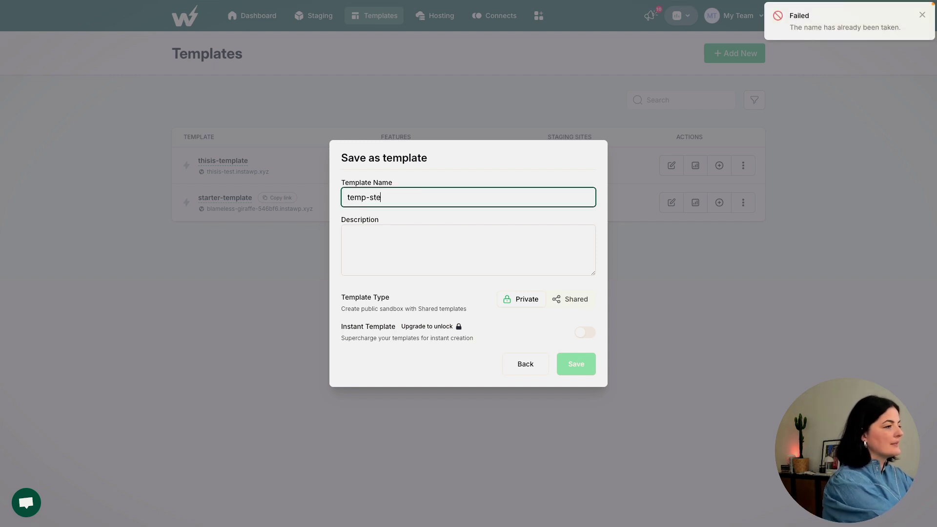
key(BackSpace)
key(BackSpace)
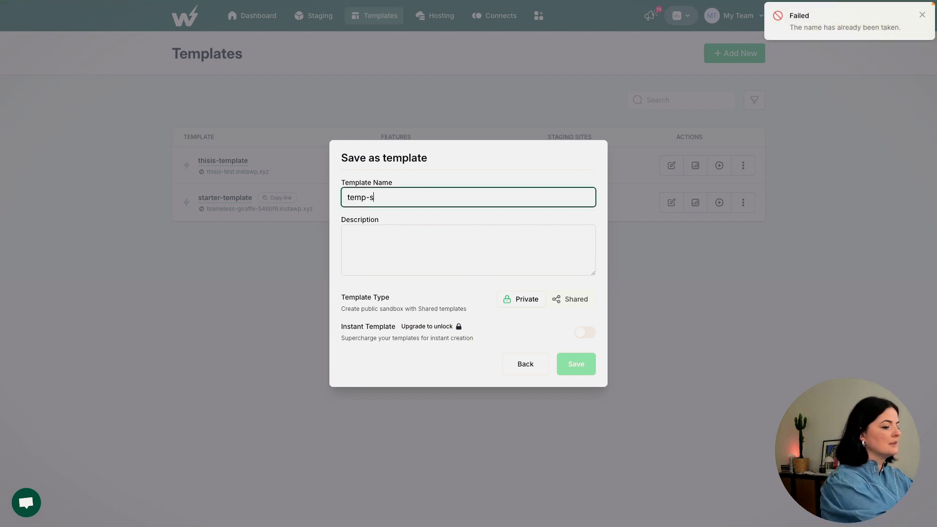
text(ite)
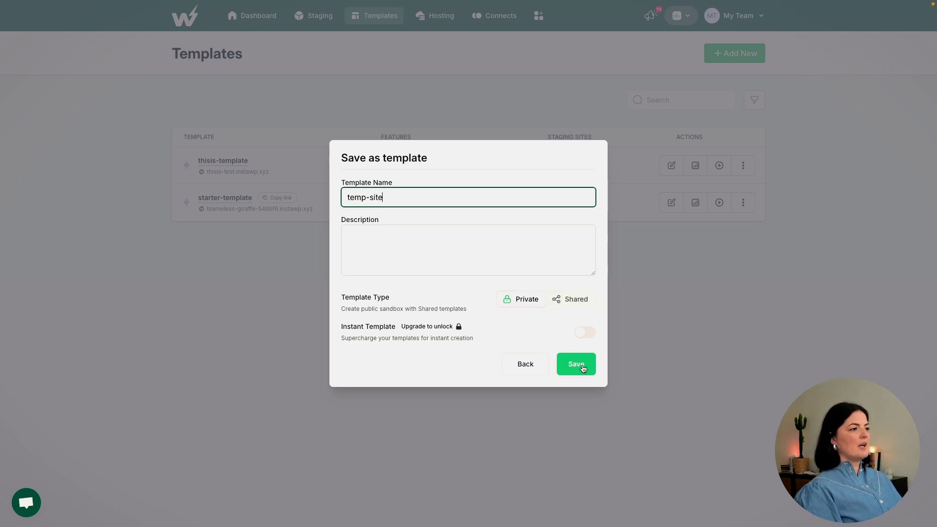
click(582, 366)
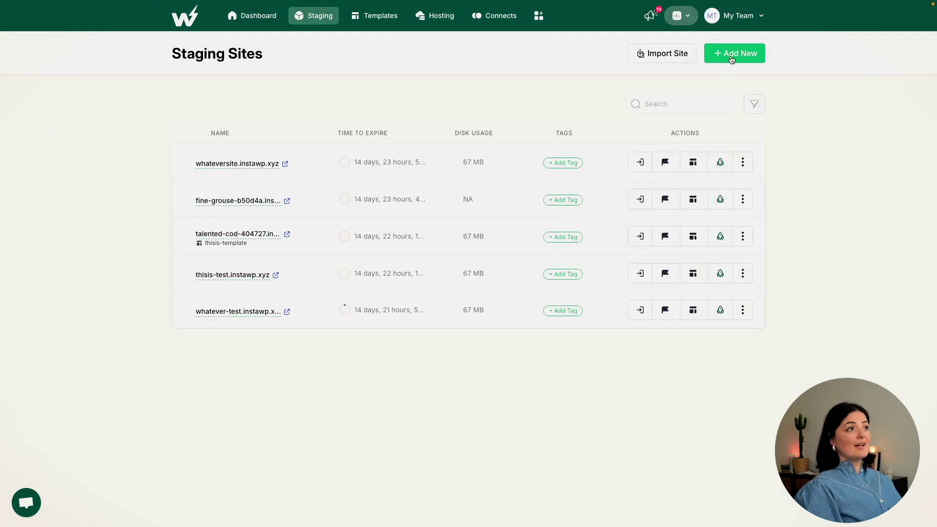
Create a new staging site from the temp-site template.
click(732, 55)
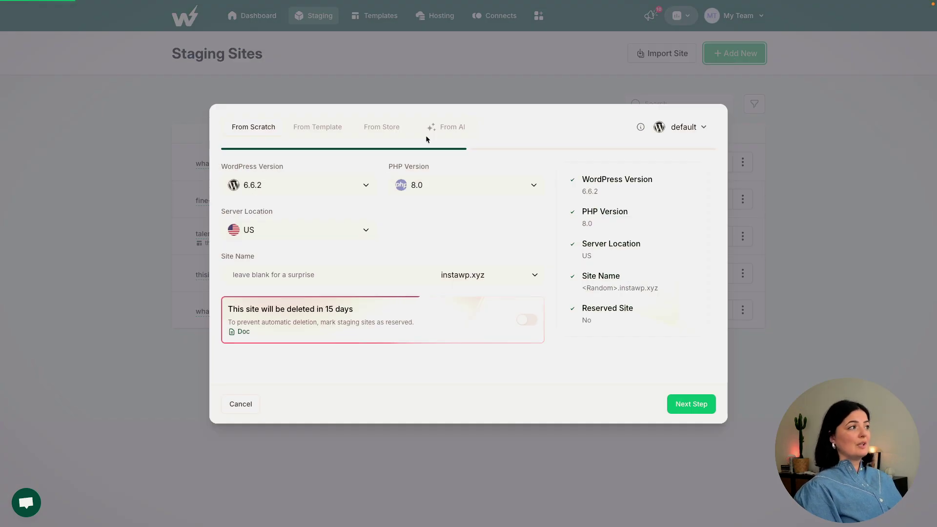
click(319, 133)
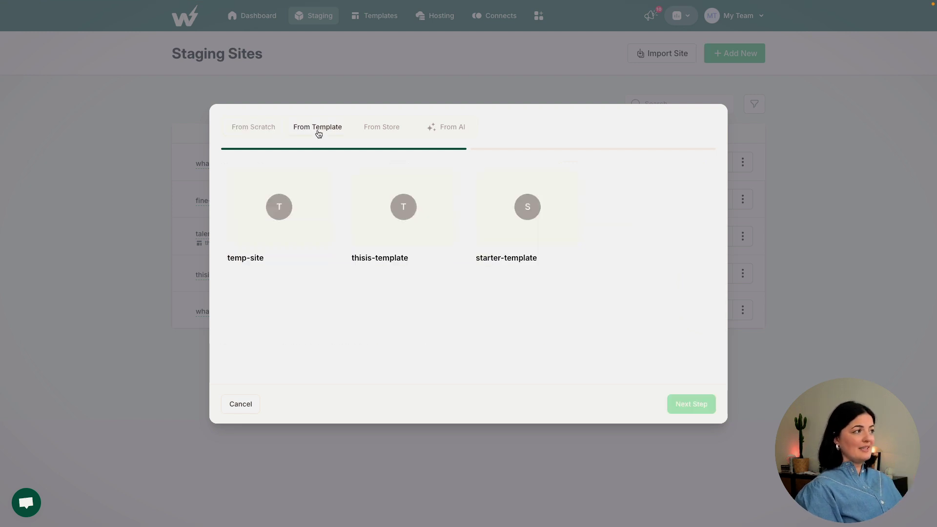
click(315, 208)
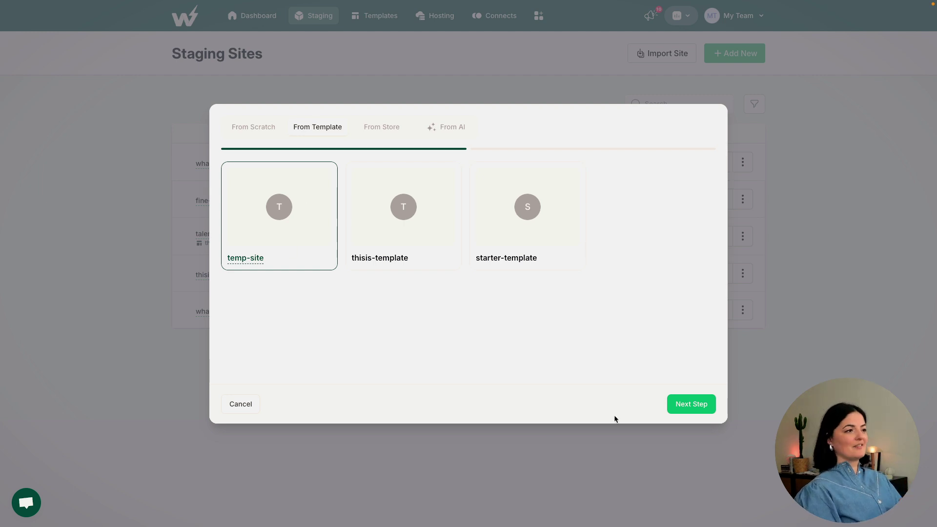
click(690, 404)
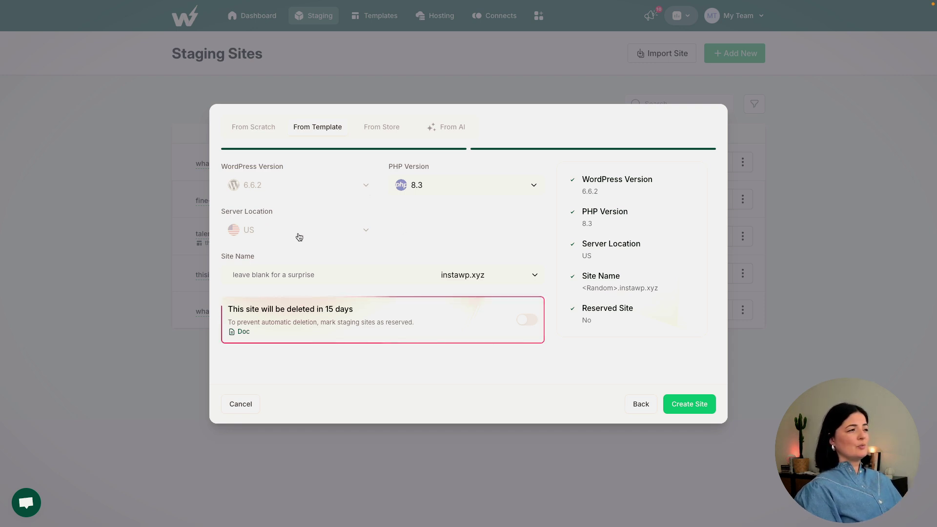
click(694, 405)
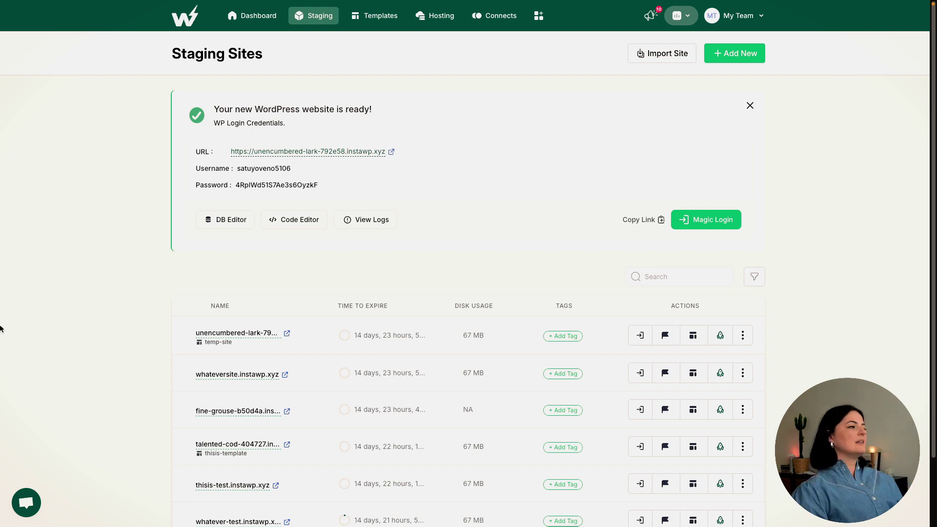
From the InstaWP homepage, reach Pricing and scroll through the Starter, Professional and Agency plans.
click(34, 325)
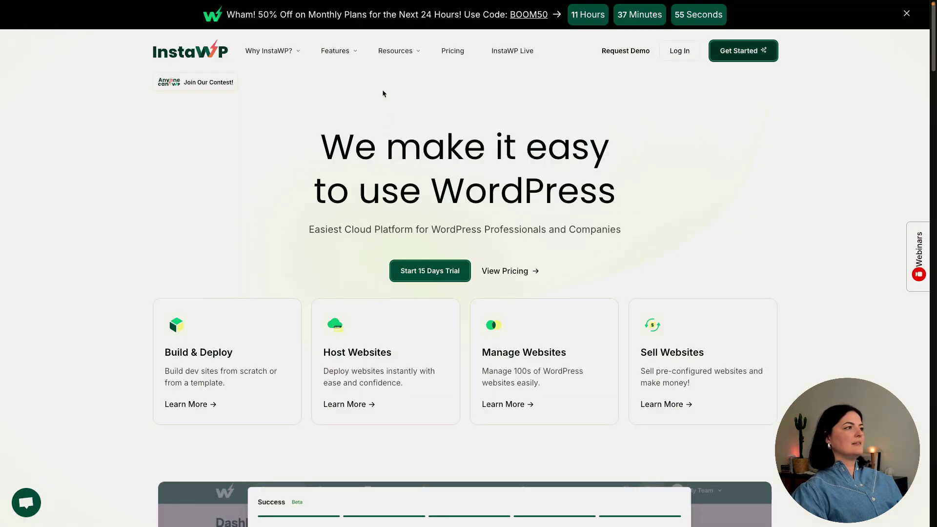
click(451, 276)
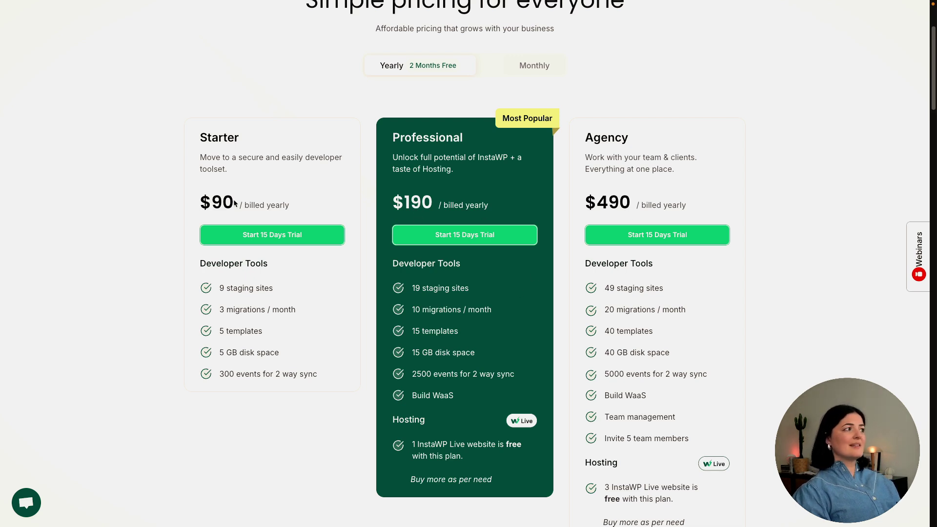
scroll(762, 404, down, 2)
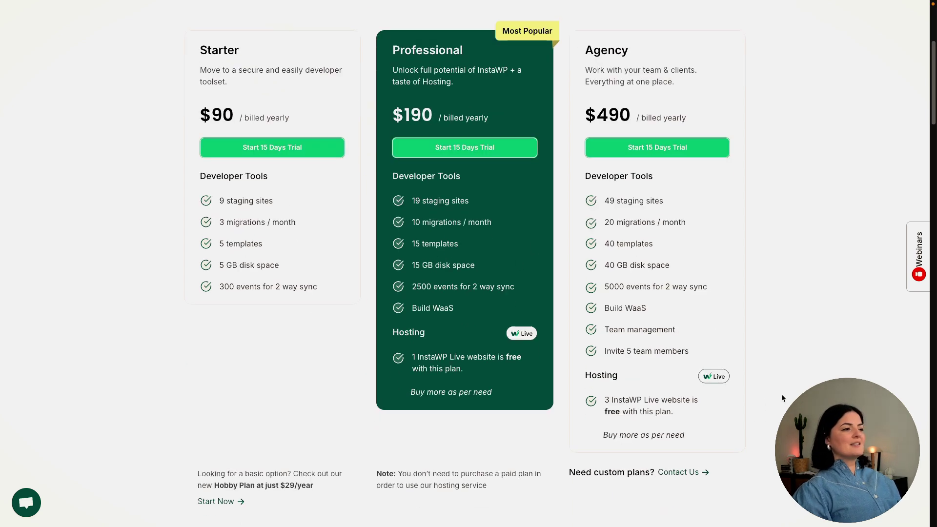
scroll(782, 397, up, 2)
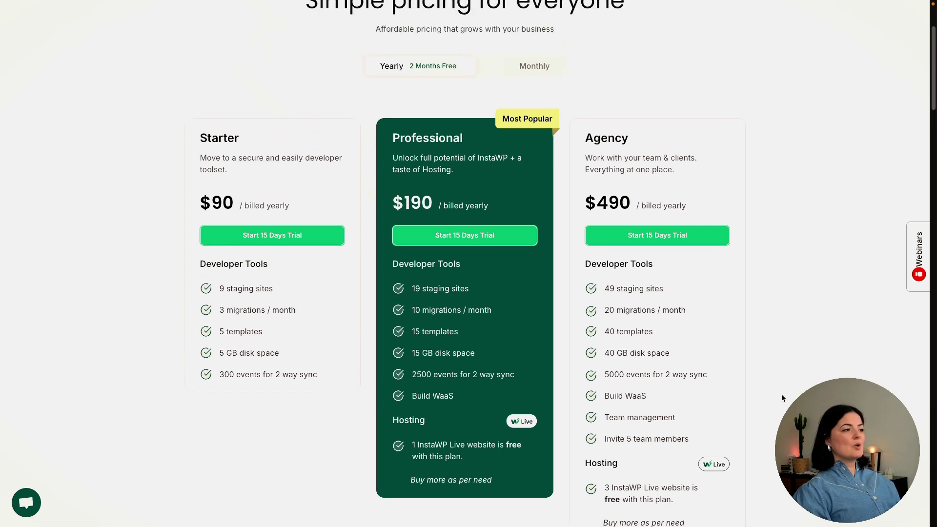
scroll(782, 397, down, 2)
scroll(782, 398, down, 10)
scroll(782, 398, down, 7)
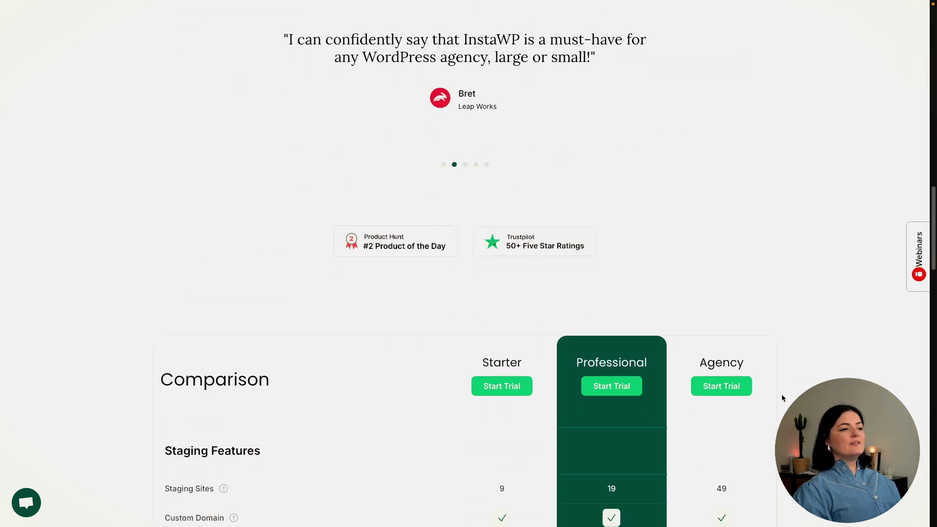
scroll(781, 399, down, 6)
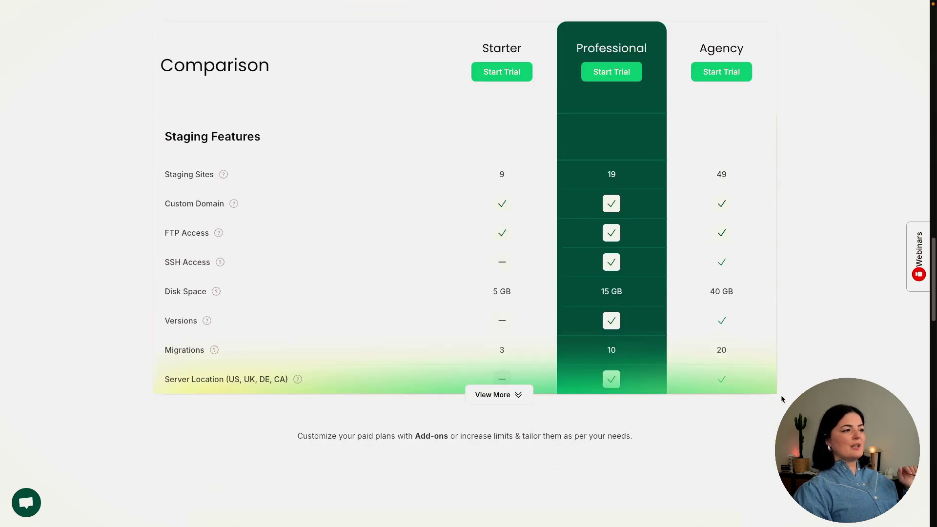